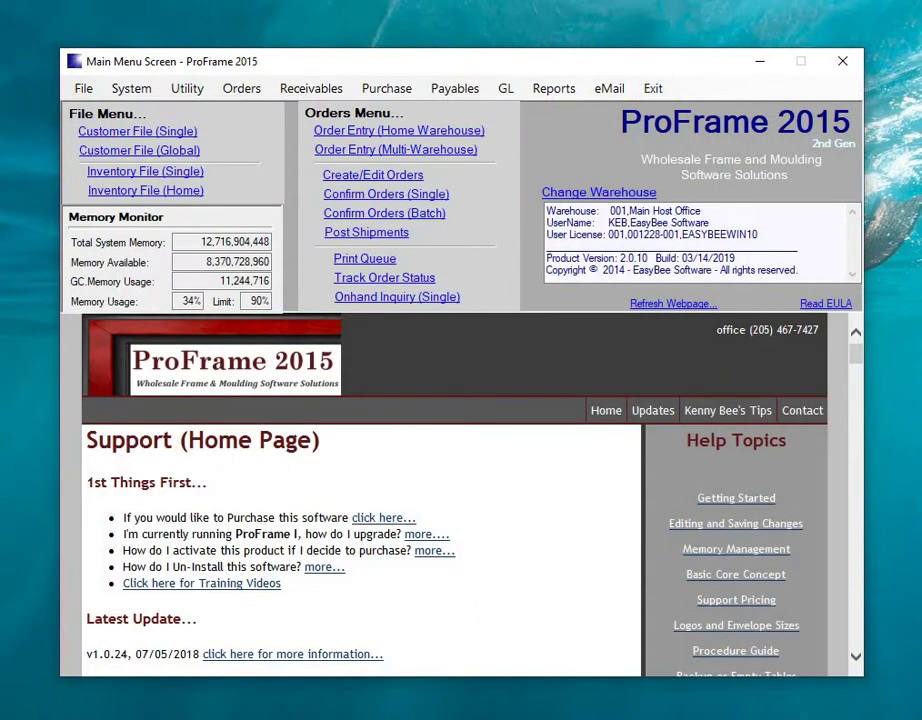
- Start a brand-new order in Create/Edit Orders and select Eagle Arts as its customer
{"action": "left_click", "coordinate": [372, 174]}
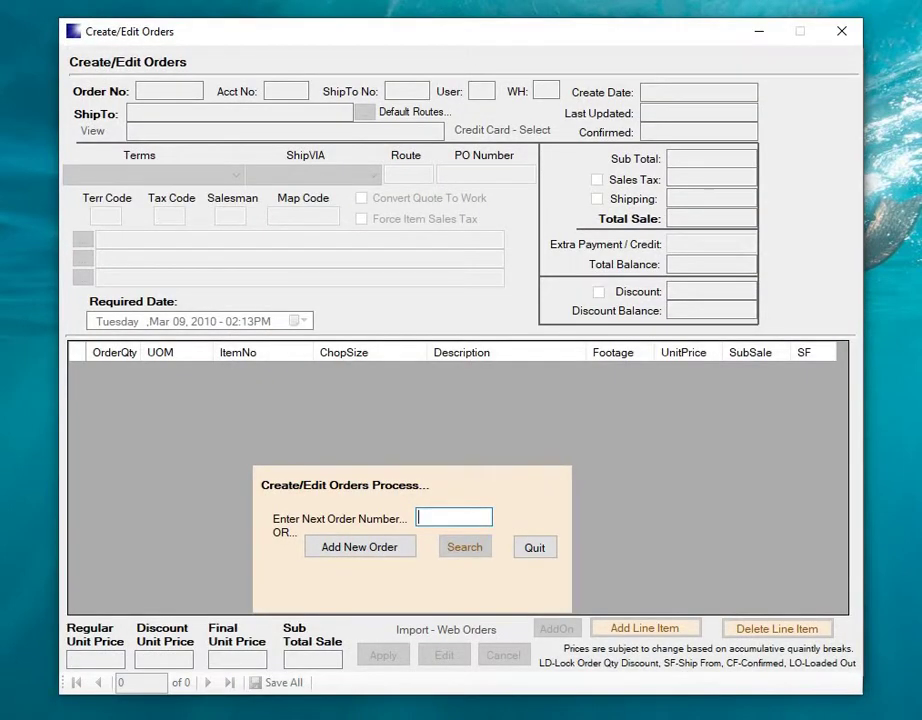
{"action": "left_click", "coordinate": [359, 547]}
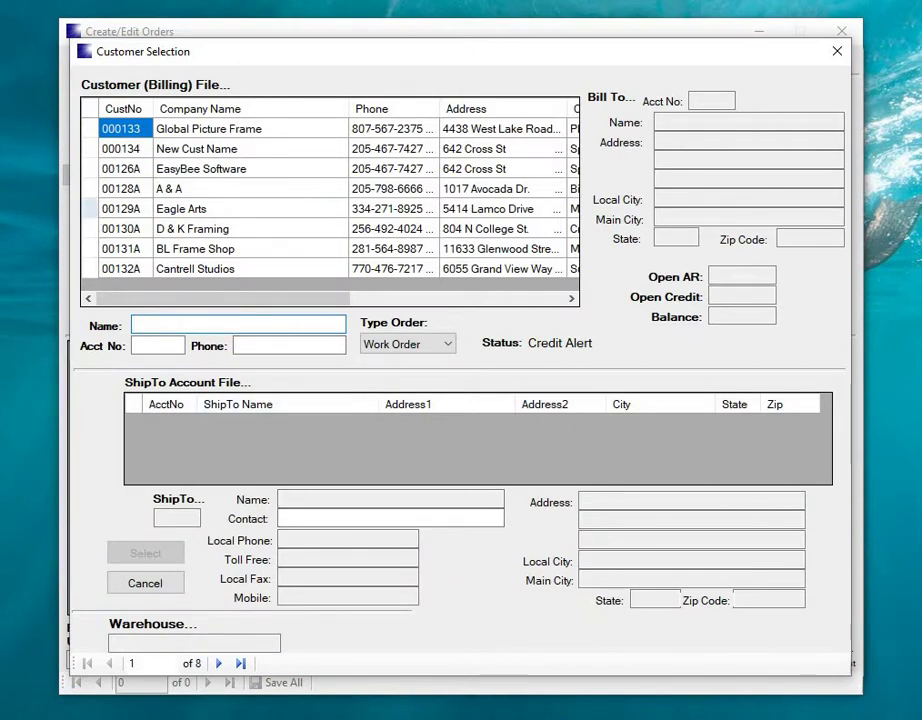
{"action": "left_click", "coordinate": [181, 208]}
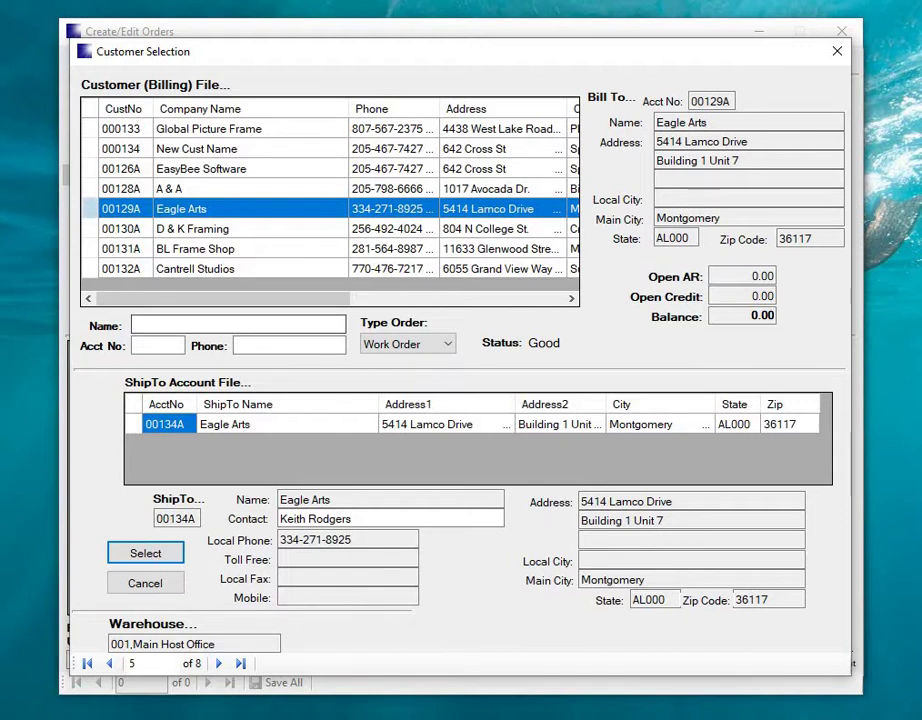
{"action": "left_click", "coordinate": [138, 556]}
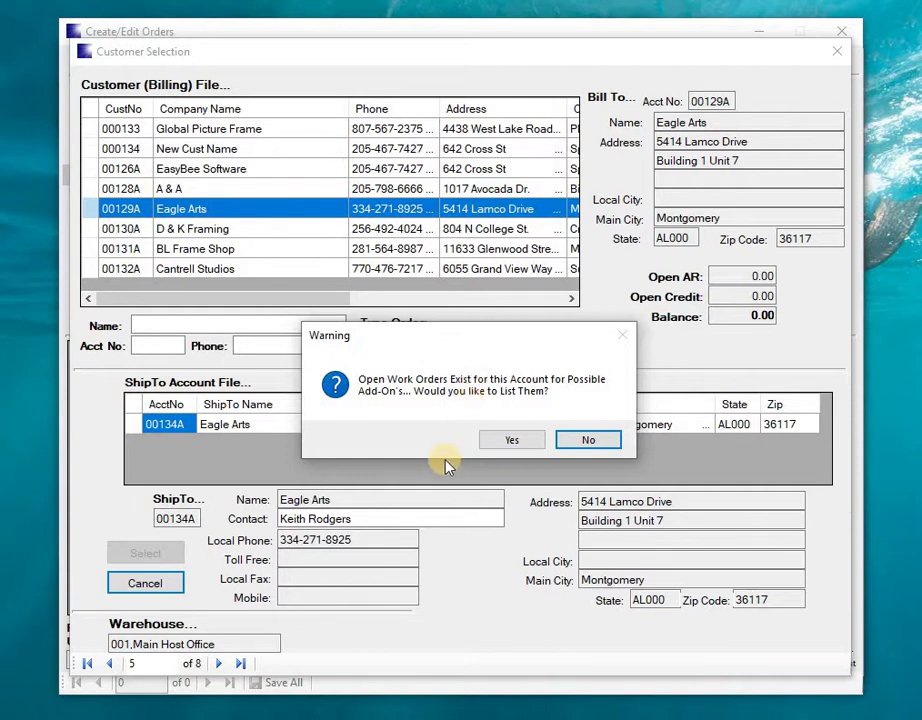
- Decline listing open work orders and set the terms to 008,Corner Samples (C/S)
{"action": "left_click", "coordinate": [588, 441]}
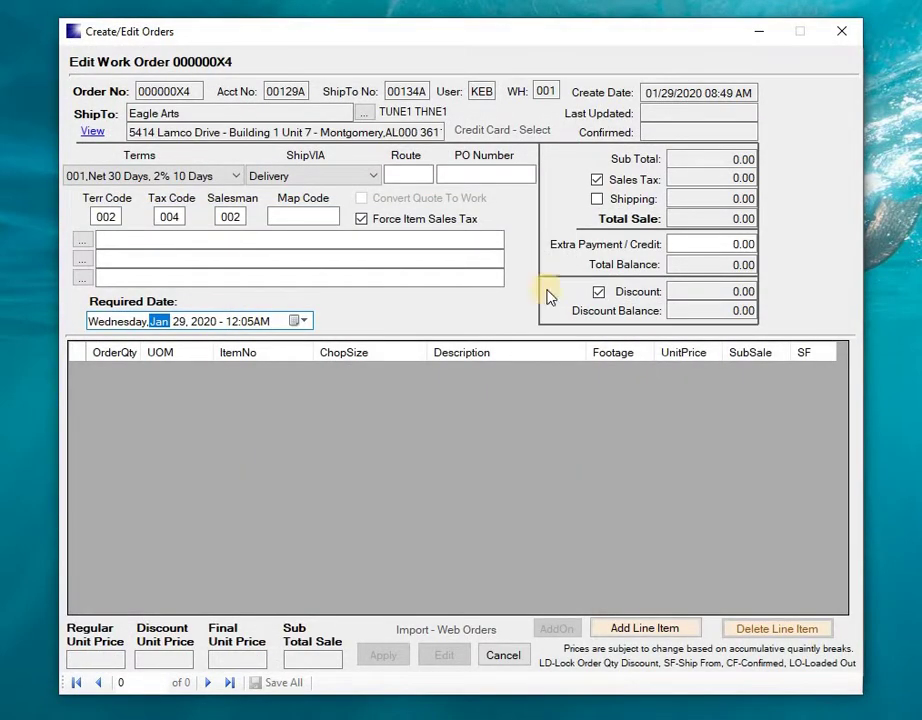
{"action": "left_click", "coordinate": [241, 178]}
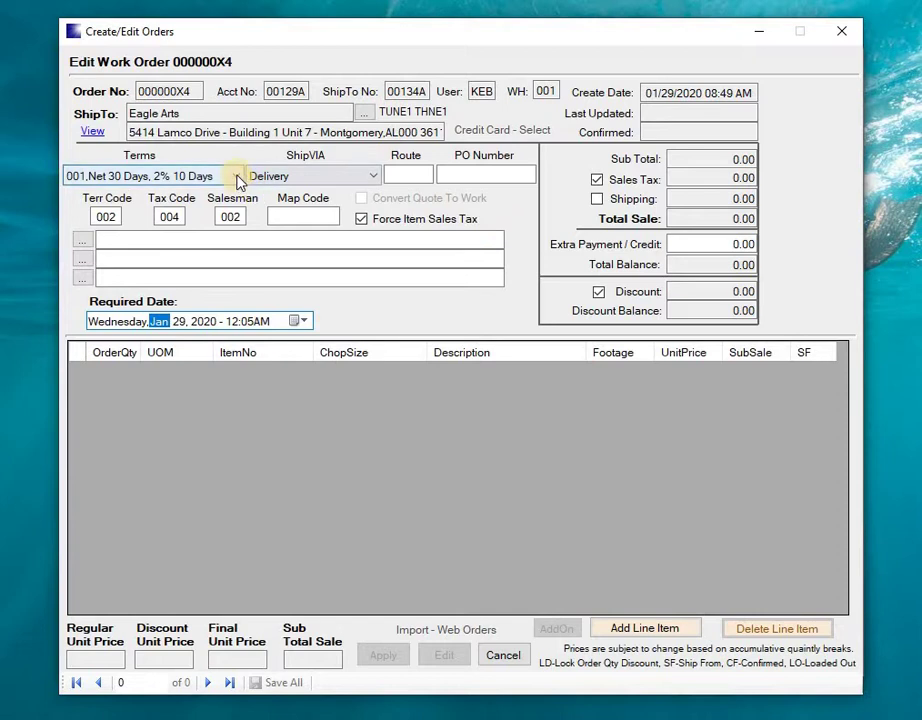
{"action": "left_click", "coordinate": [197, 327]}
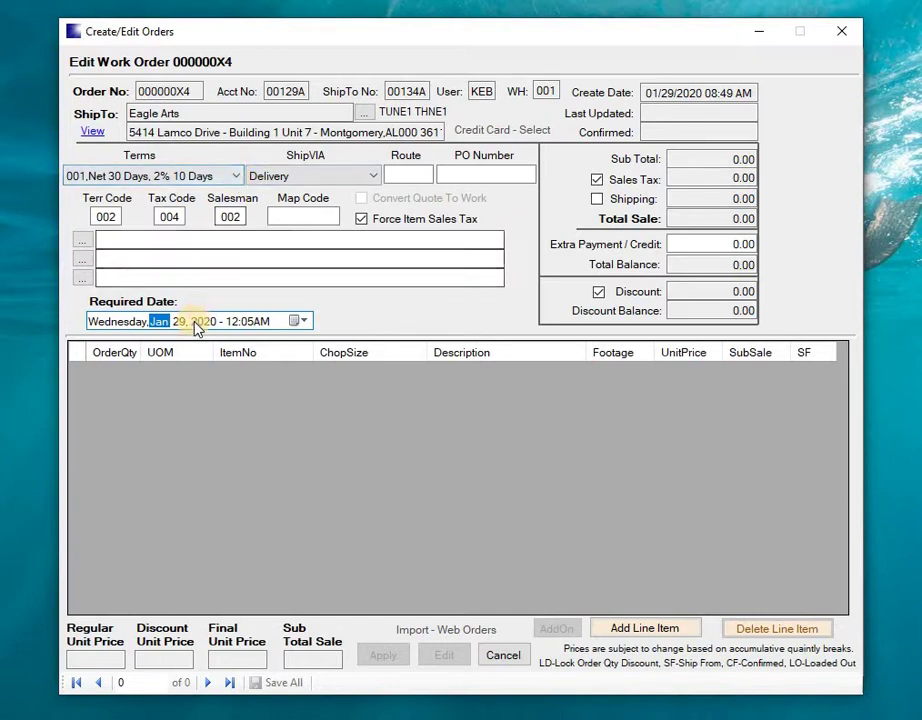
{"action": "left_click", "coordinate": [240, 176]}
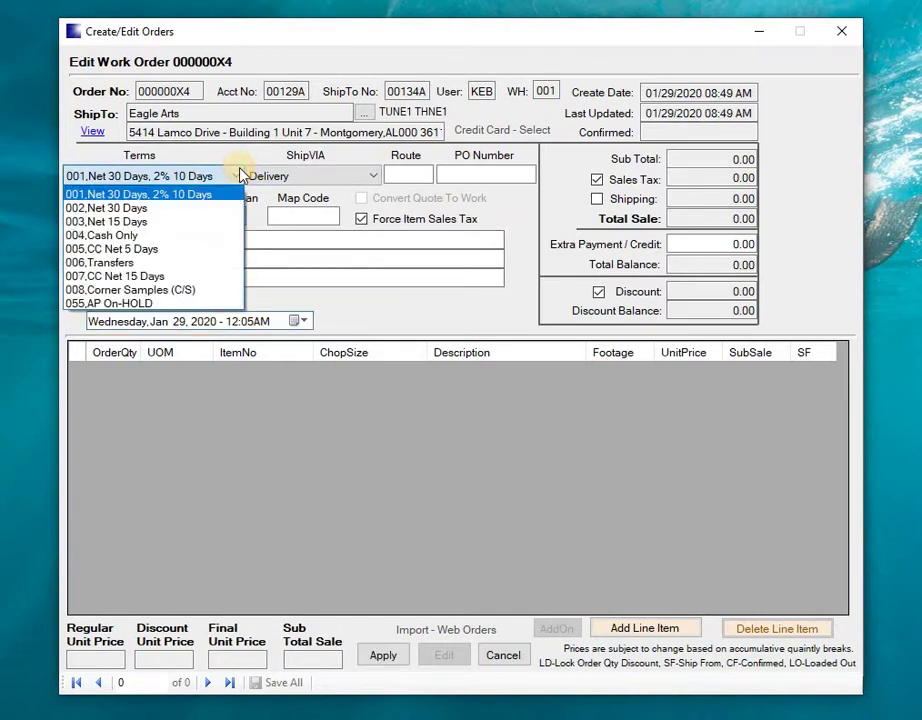
{"action": "left_click", "coordinate": [80, 291]}
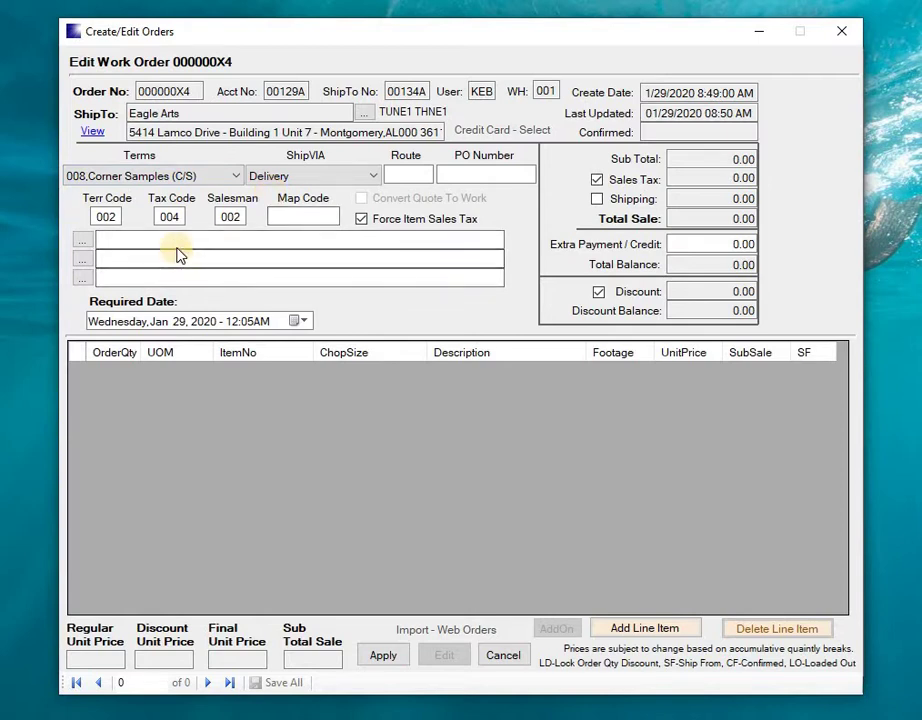
- Assign delivery route THNE1 to the order
{"action": "left_click", "coordinate": [405, 174]}
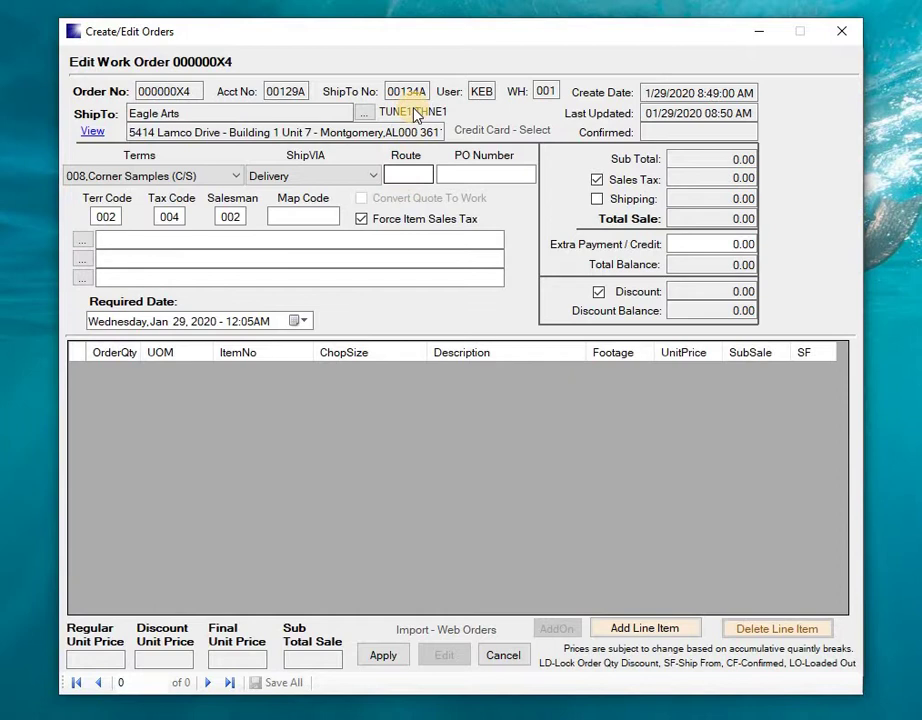
{"action": "left_click", "coordinate": [364, 113]}
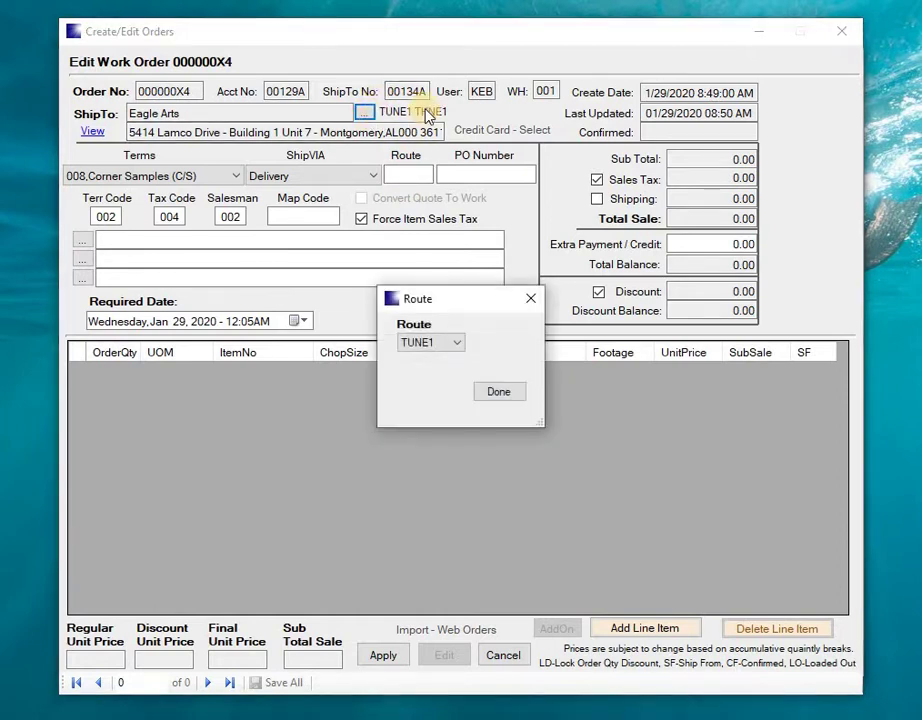
{"action": "left_click", "coordinate": [437, 341]}
{"action": "left_click", "coordinate": [440, 342]}
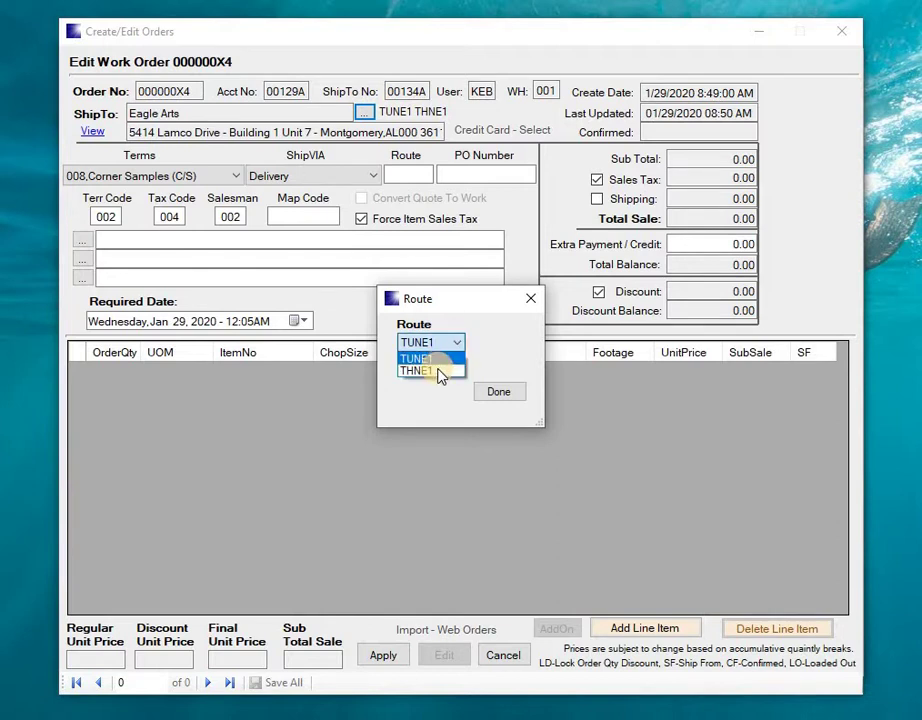
{"action": "left_click", "coordinate": [438, 371]}
{"action": "left_click", "coordinate": [498, 393]}
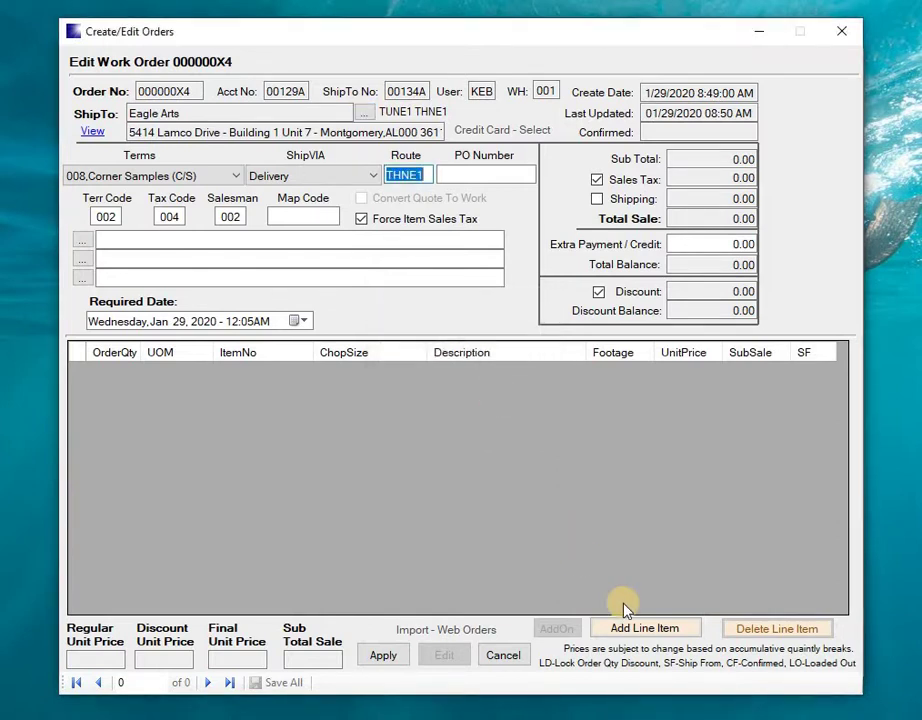
{"action": "left_click", "coordinate": [637, 634]}
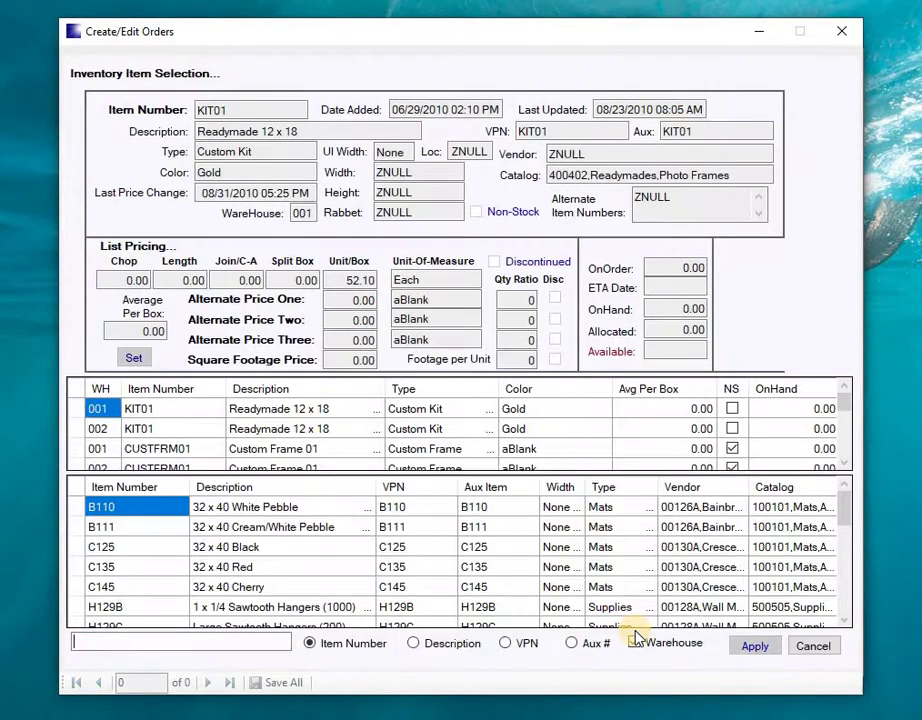
{"action": "left_click", "coordinate": [634, 641]}
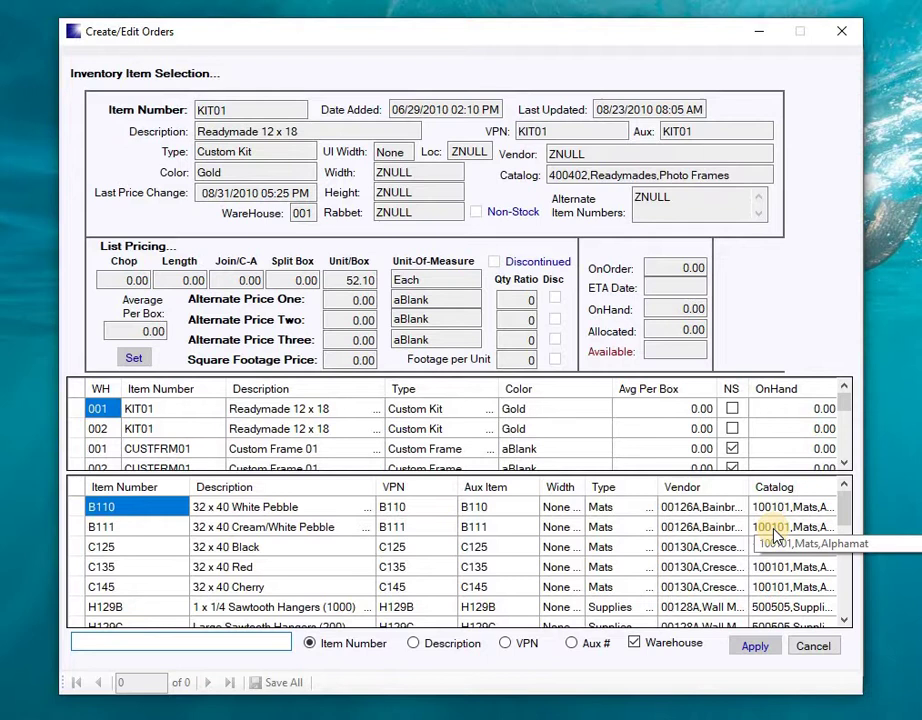
{"action": "type", "text": "W"}
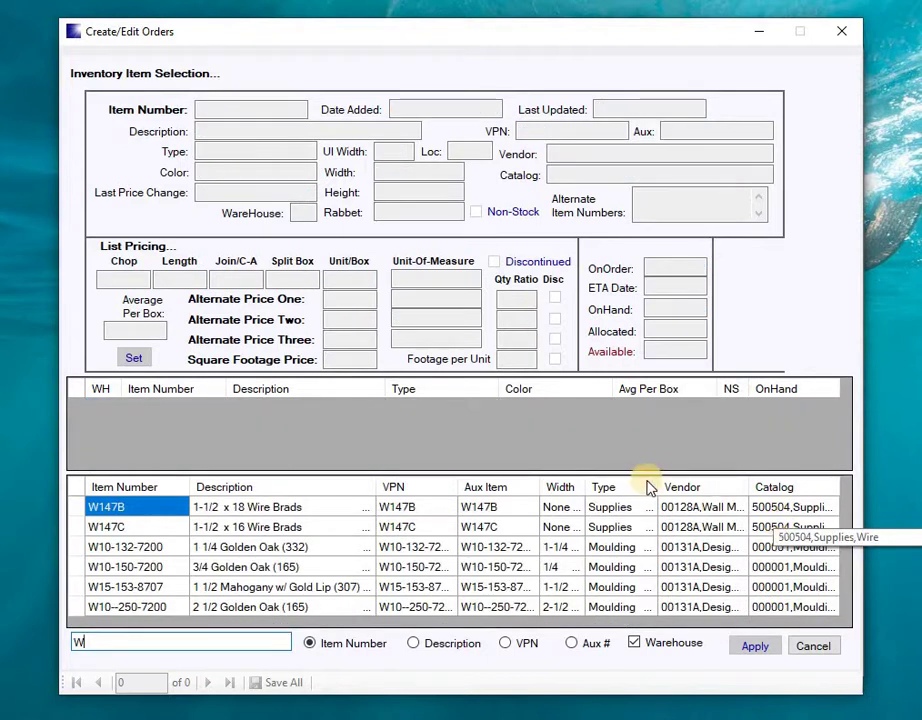
{"action": "left_click", "coordinate": [78, 550]}
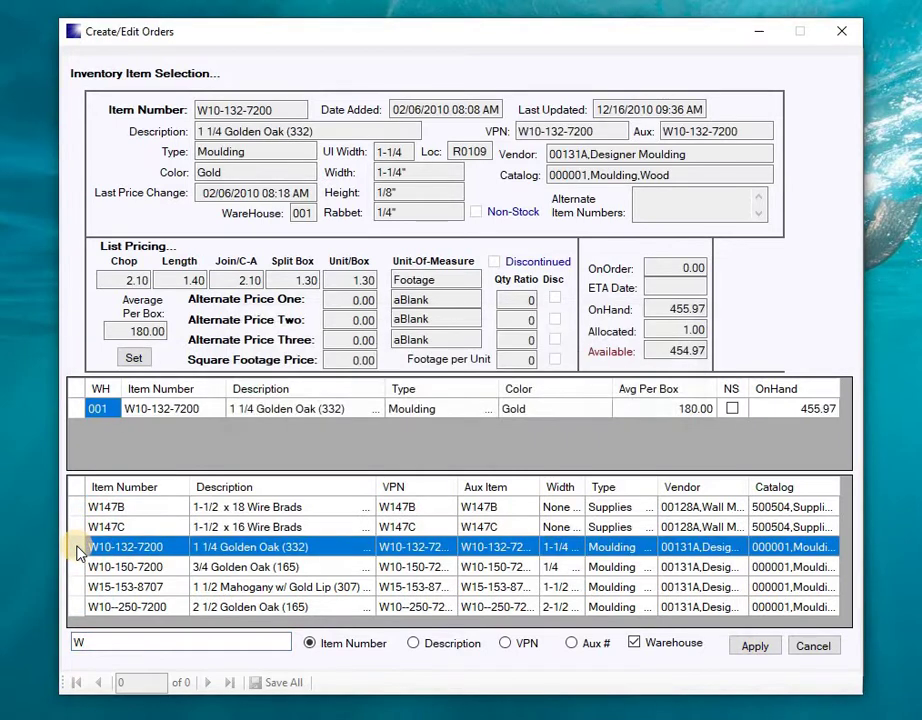
{"action": "left_click", "coordinate": [134, 358]}
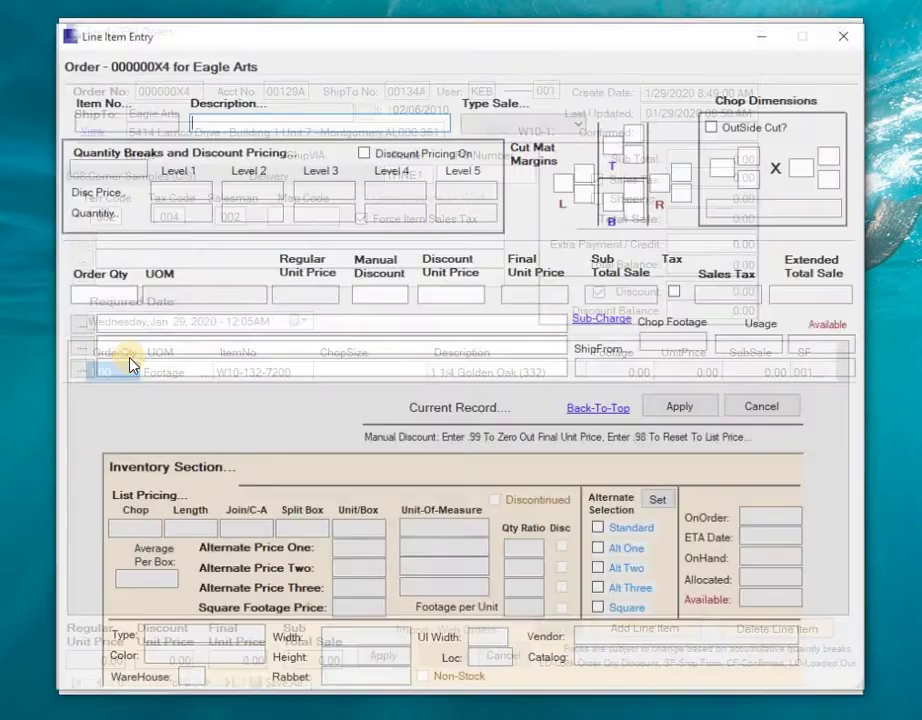
{"action": "key", "text": "Tab"}
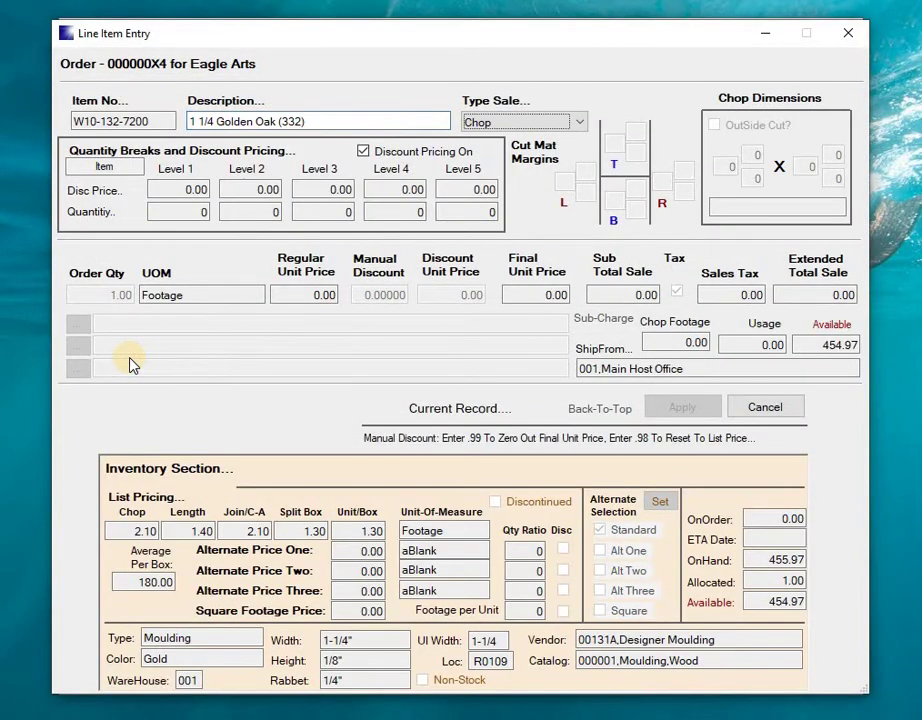
{"action": "key", "text": "Down"}
{"action": "key", "text": "Tab"}
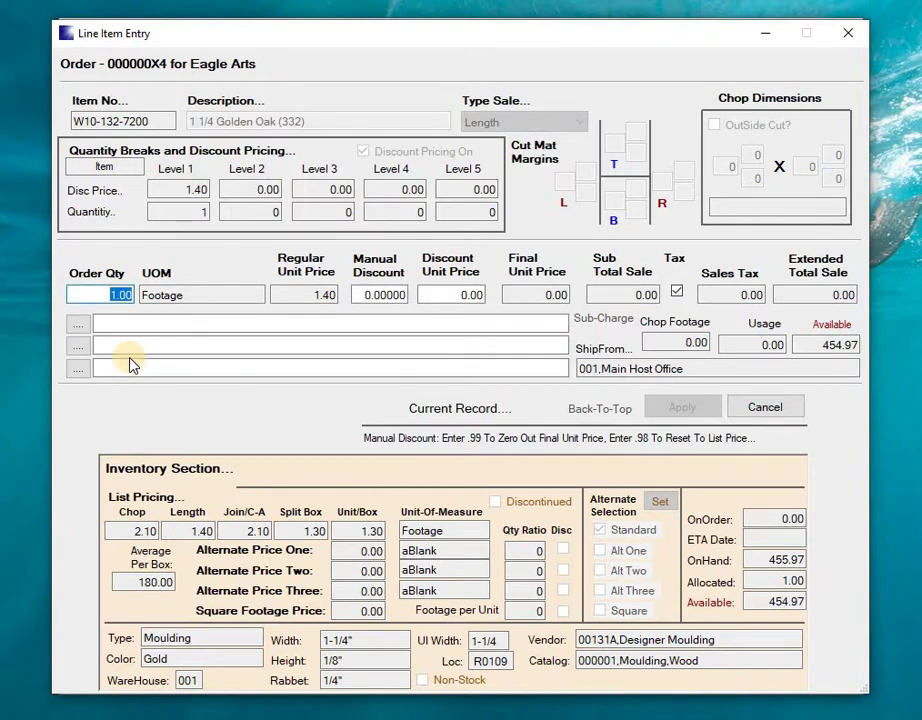
{"action": "key", "text": "Tab"}
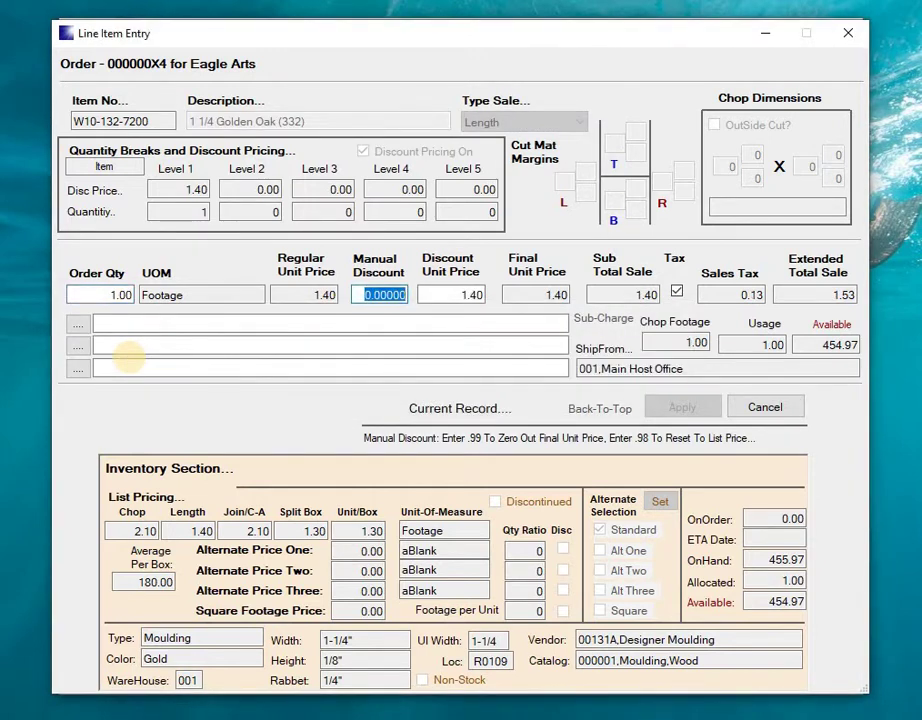
{"action": "key", "text": "BackSpace"}
{"action": "key", "text": "Tab"}
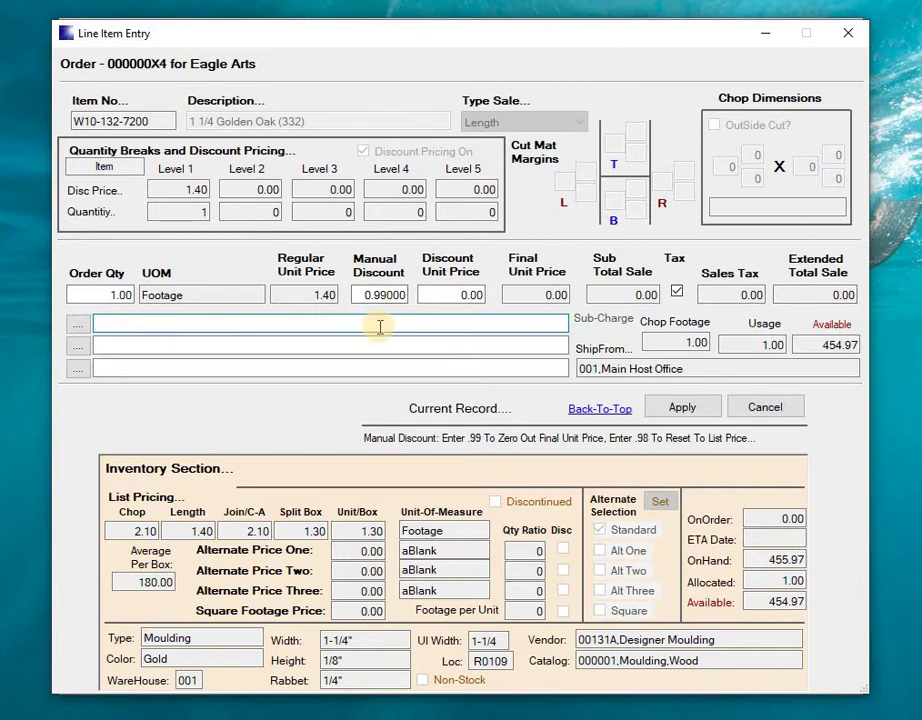
{"action": "key", "text": "Return"}
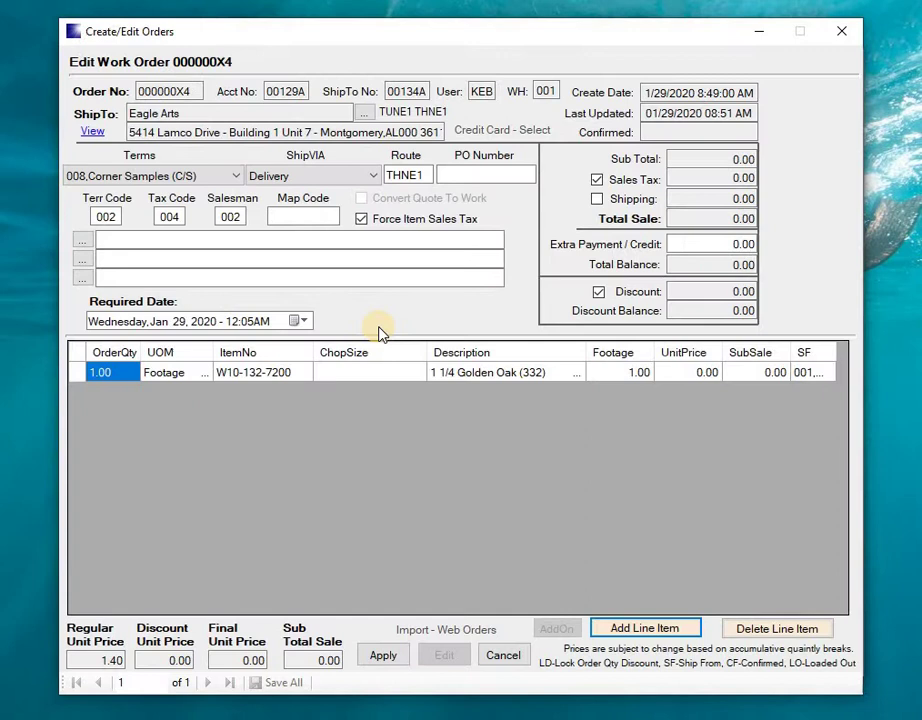
{"action": "key", "text": "Return"}
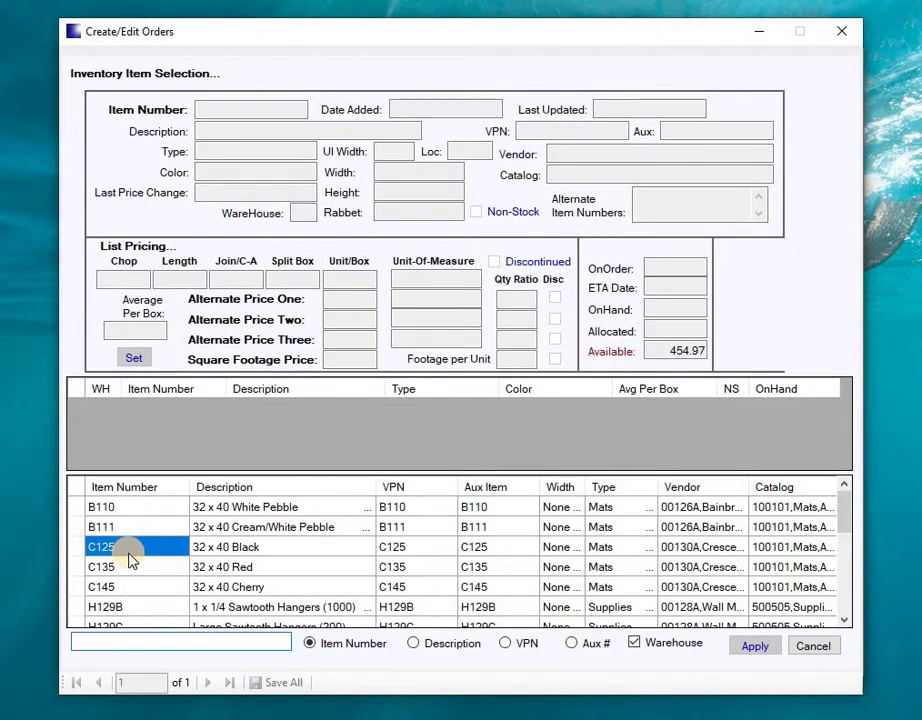
{"action": "type", "text": "W"}
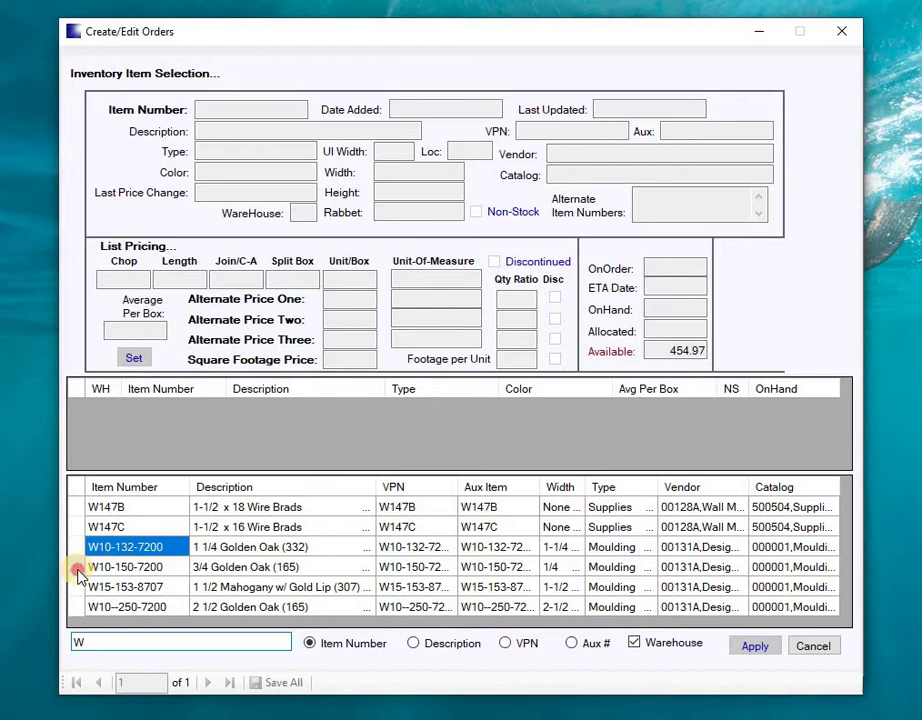
{"action": "double_click", "coordinate": [80, 567]}
{"action": "left_click", "coordinate": [126, 353]}
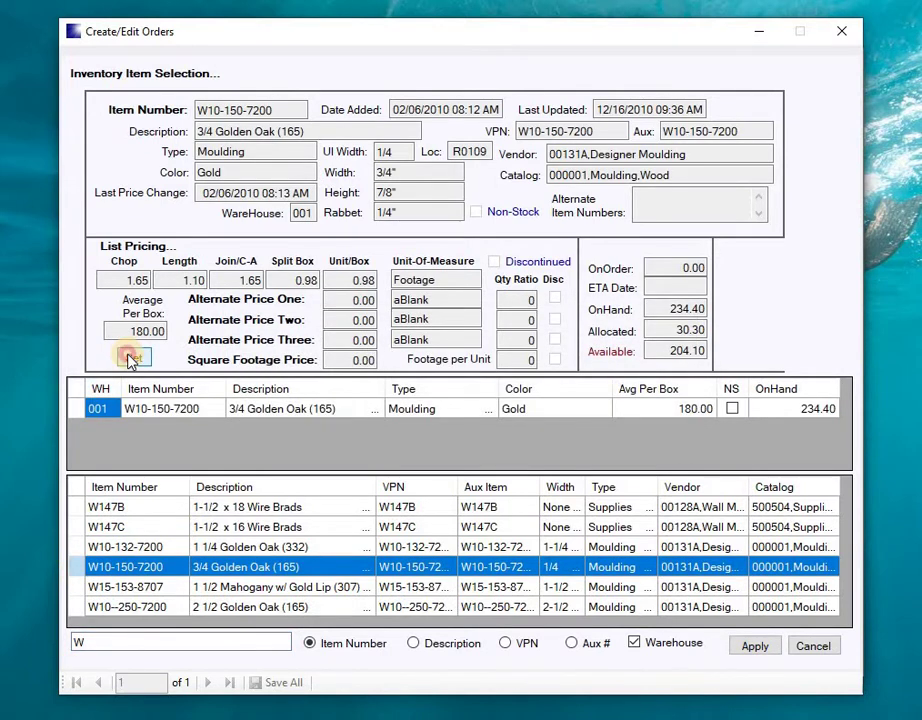
{"action": "key", "text": "Tab"}
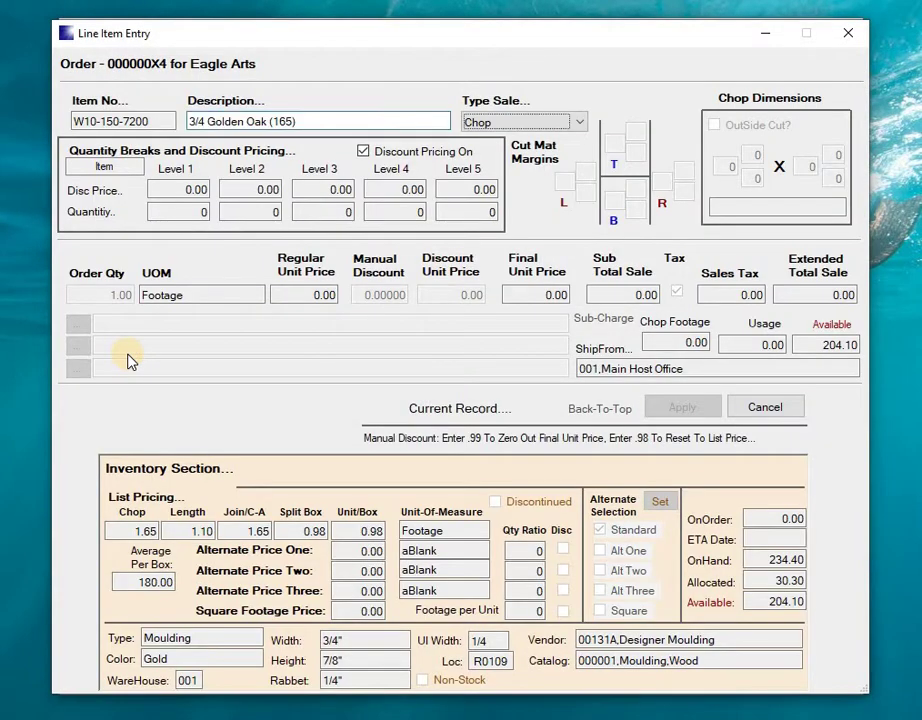
{"action": "key", "text": "Down"}
{"action": "key", "text": "Tab"}
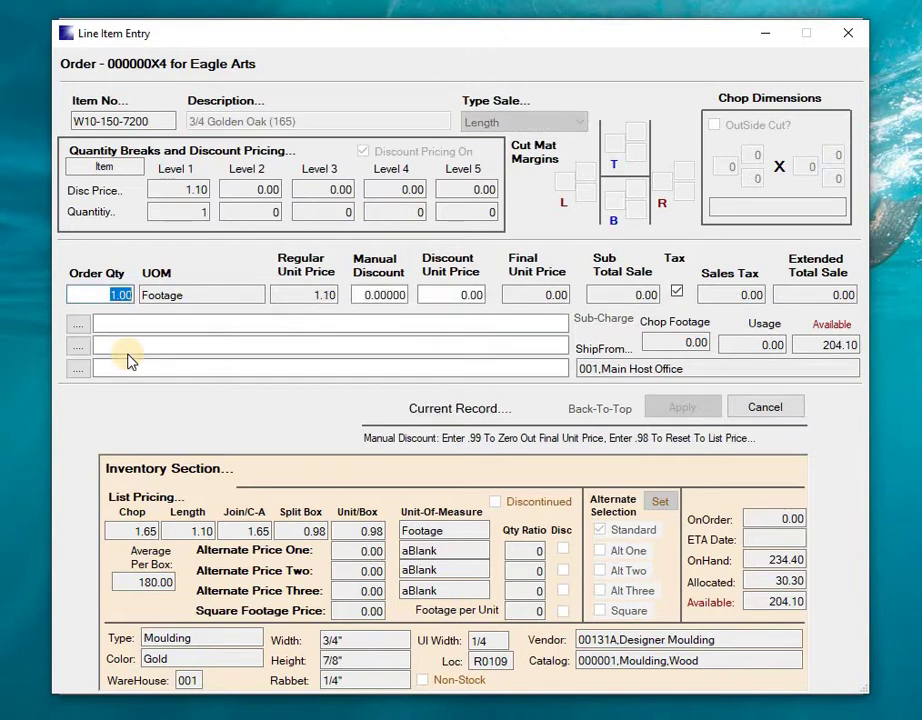
{"action": "key", "text": "Tab"}
{"action": "type", "text": ".99"}
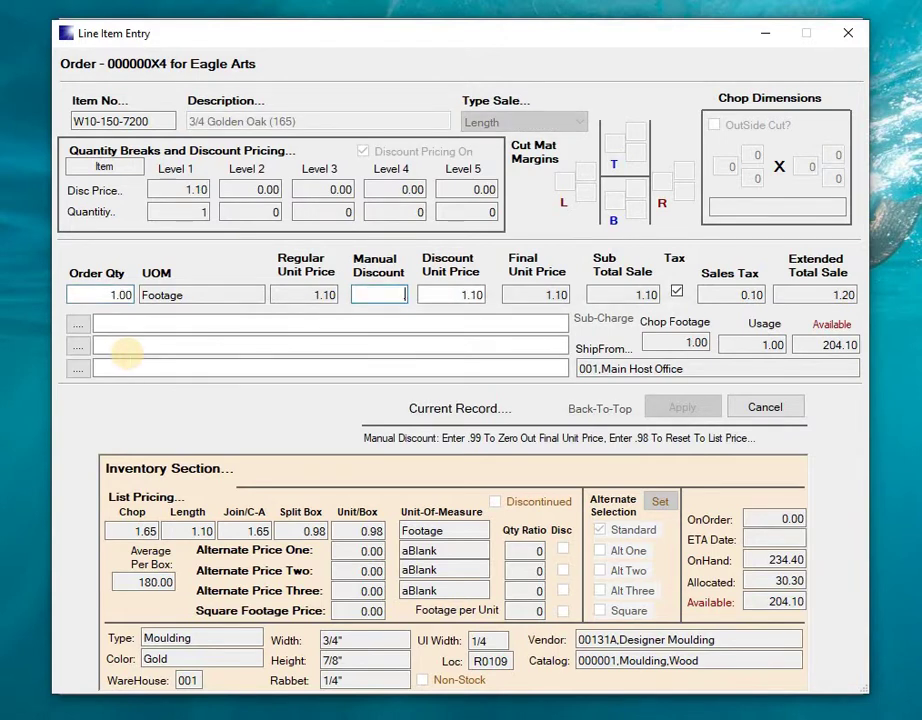
{"action": "left_click", "coordinate": [128, 352]}
{"action": "key", "text": "Return"}
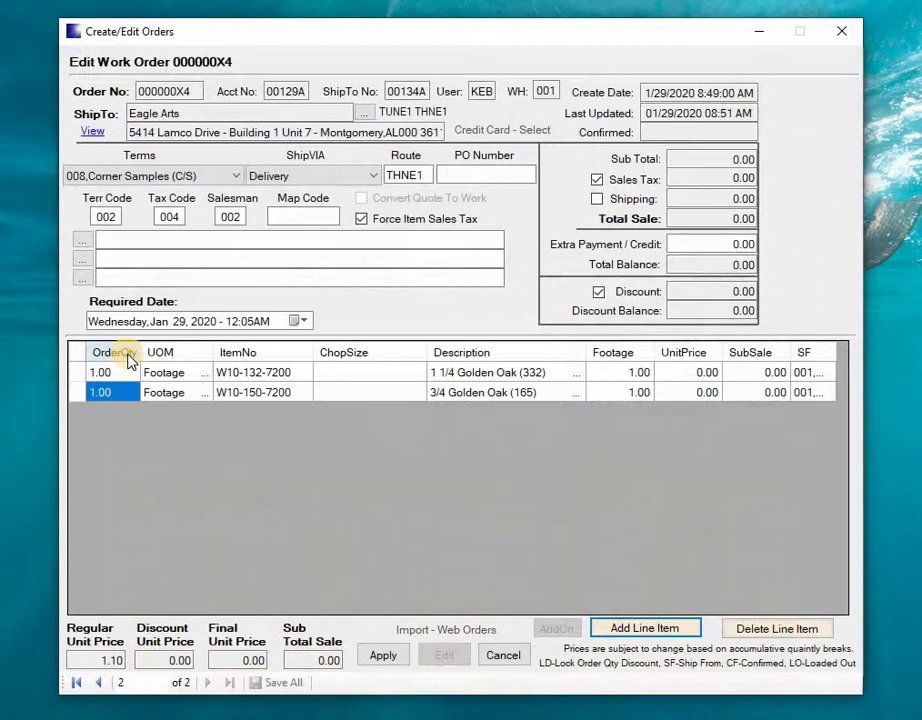
- Add W15-153-8707, 1 1/2 Mahogany w/ Gold Lip, with a .99 discount zeroing its price
{"action": "key", "text": "Return"}
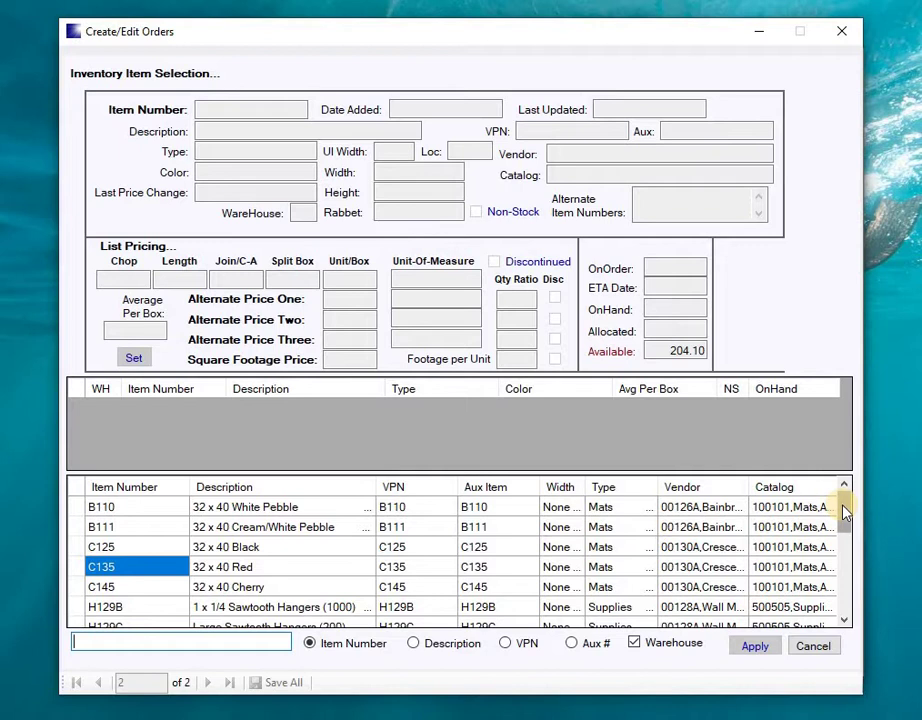
{"action": "type", "text": "W"}
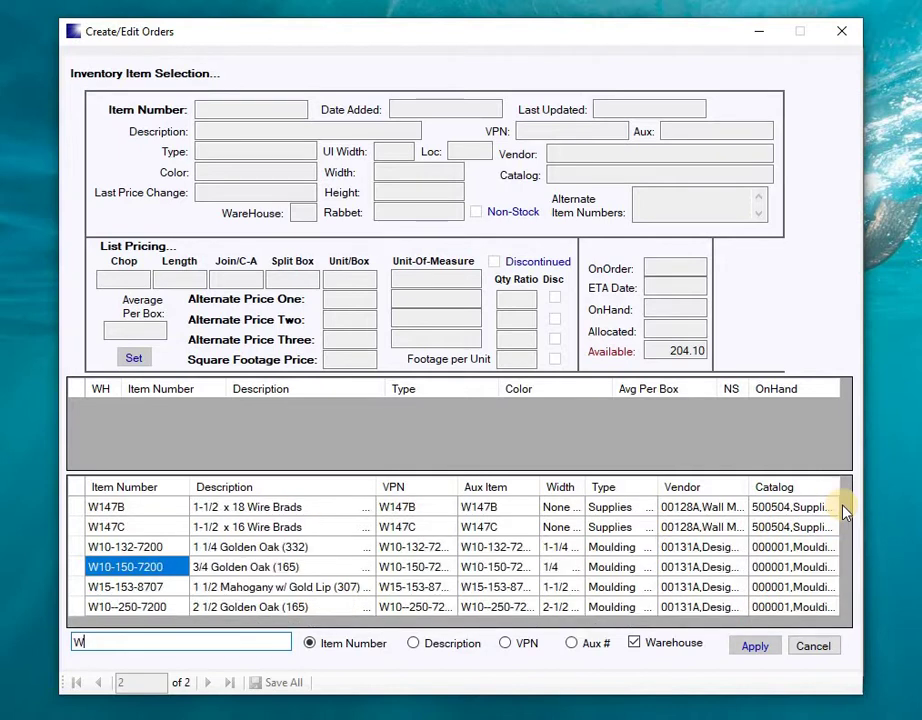
{"action": "left_click", "coordinate": [75, 590]}
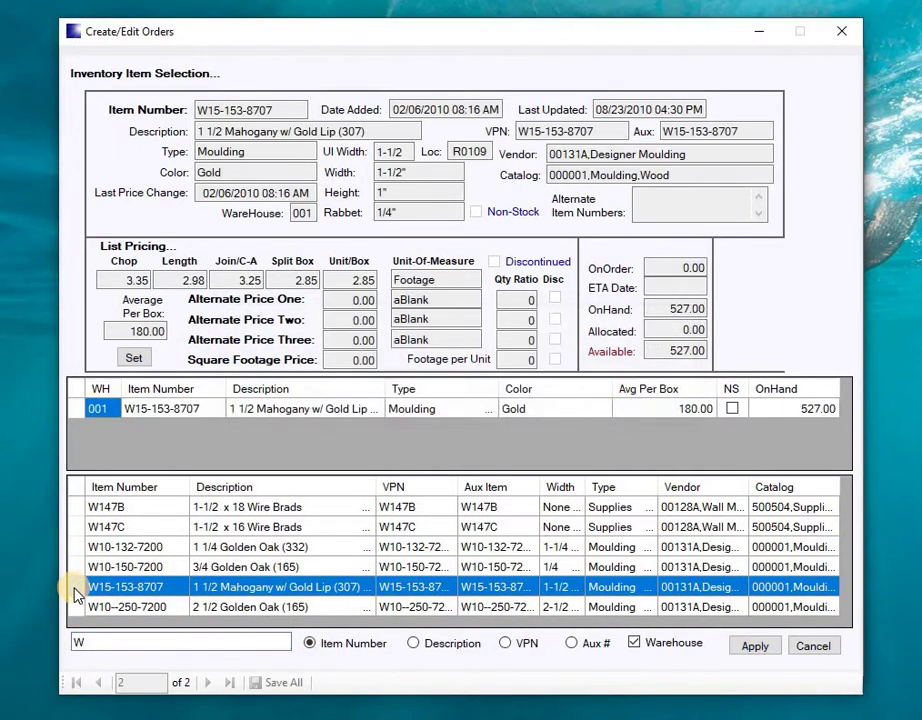
{"action": "left_click", "coordinate": [128, 358]}
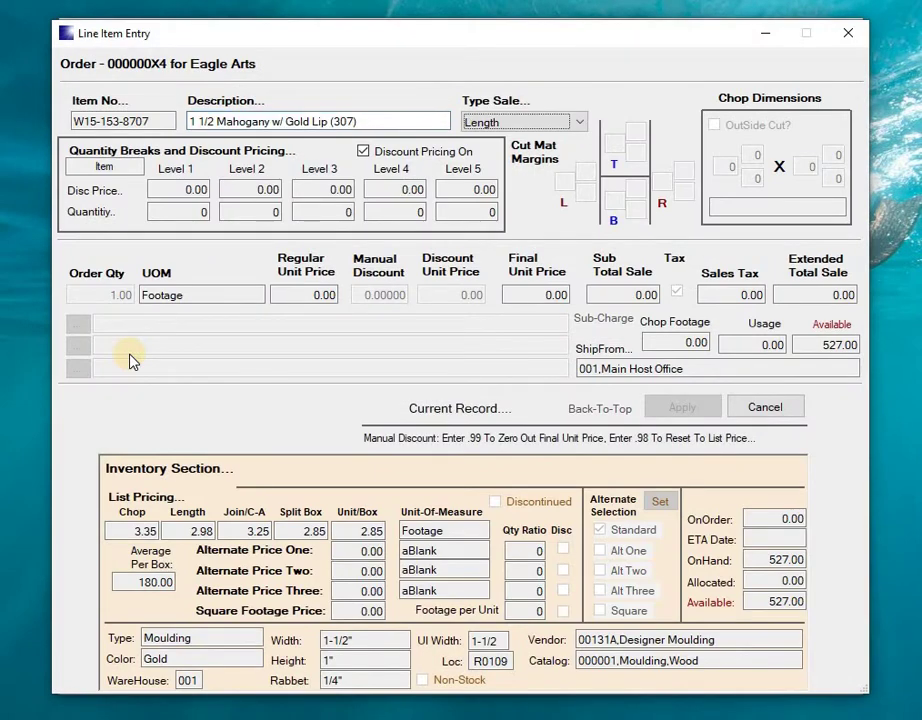
{"action": "key", "text": "Tab"}
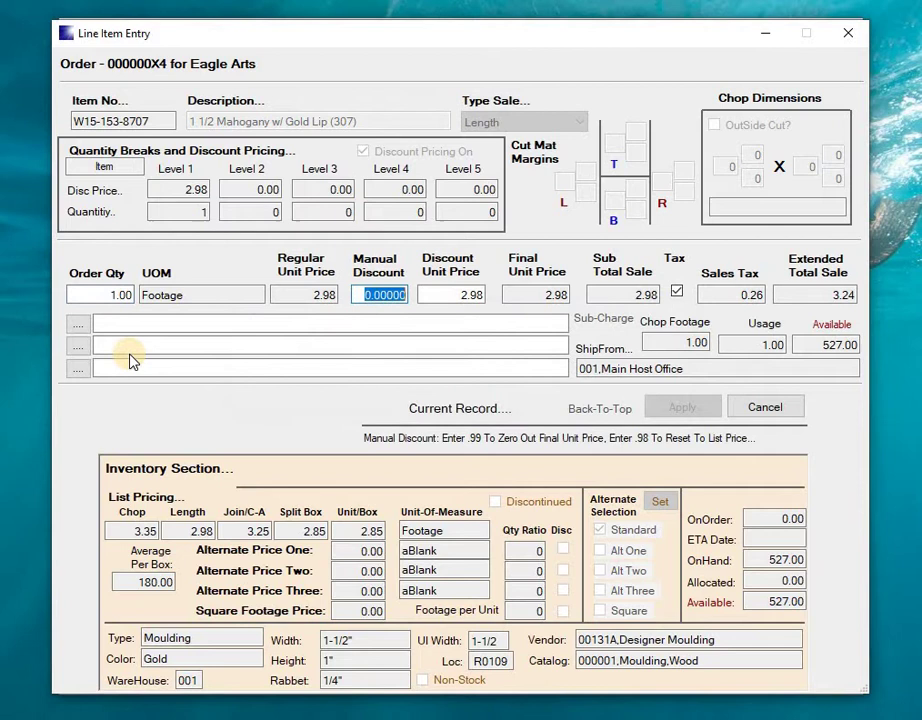
{"action": "key", "text": "BackSpace"}
{"action": "key", "text": "Tab"}
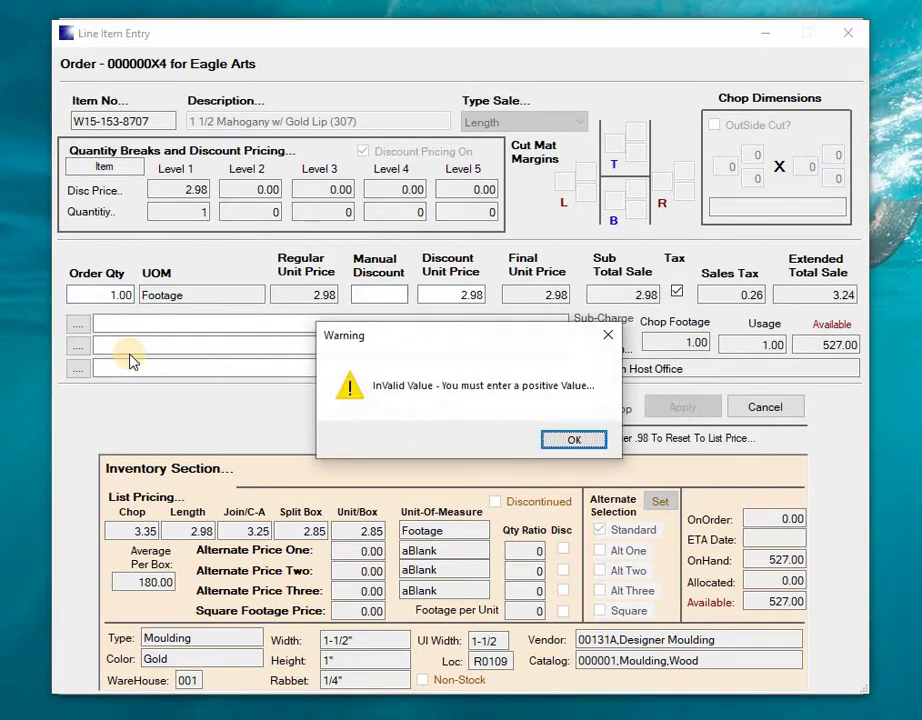
{"action": "key", "text": "Return"}
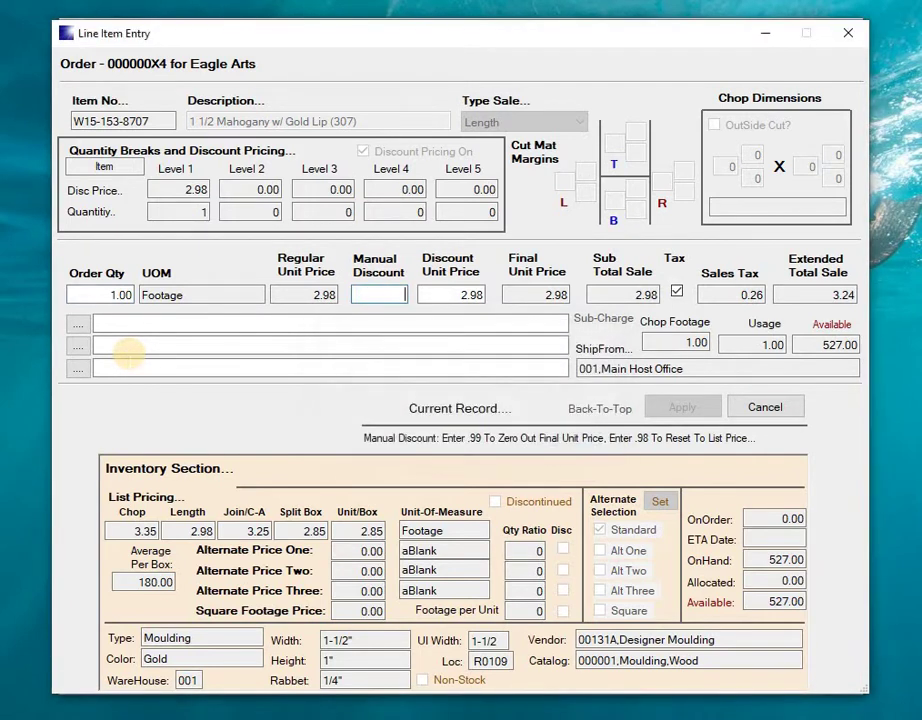
{"action": "type", "text": ".99"}
{"action": "key", "text": "Tab"}
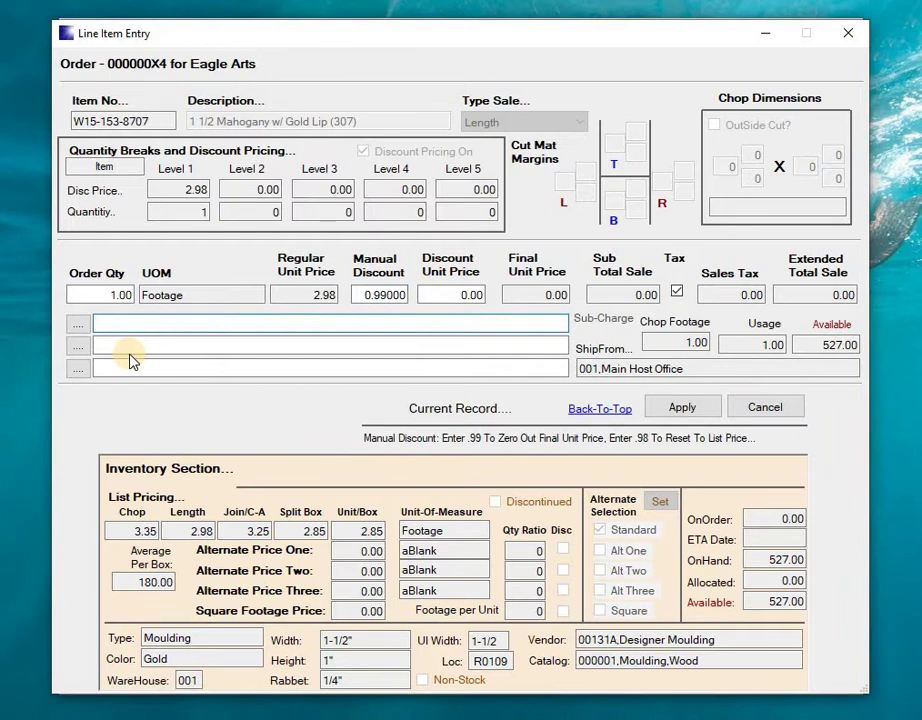
{"action": "key", "text": "Tab"}
{"action": "key", "text": "Tab"}
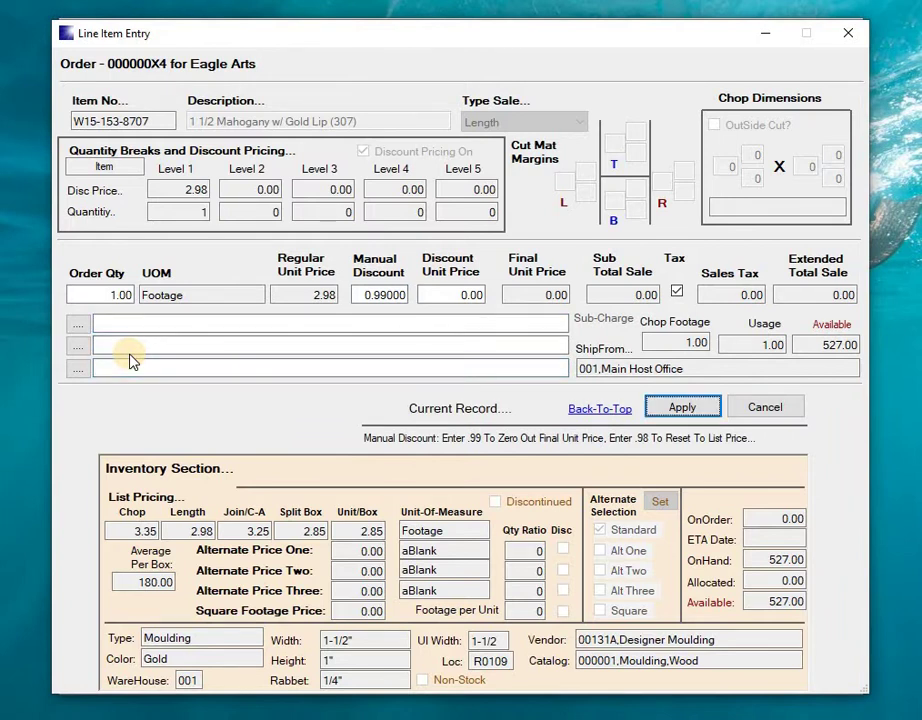
{"action": "key", "text": "Return"}
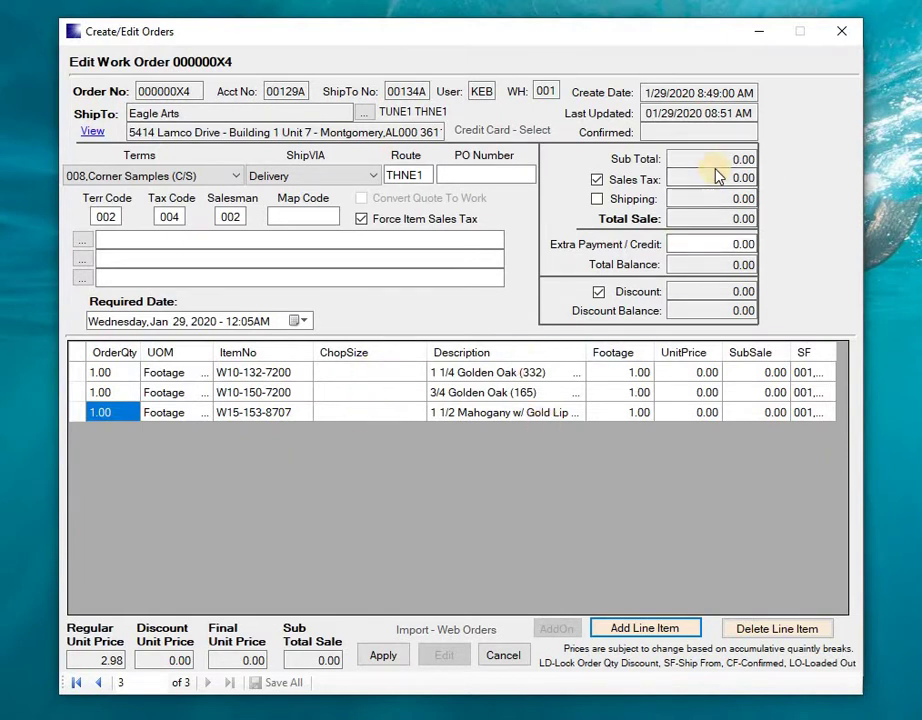
- Apply the edits and confirm Save All Changes for the work order
{"action": "left_click", "coordinate": [385, 656]}
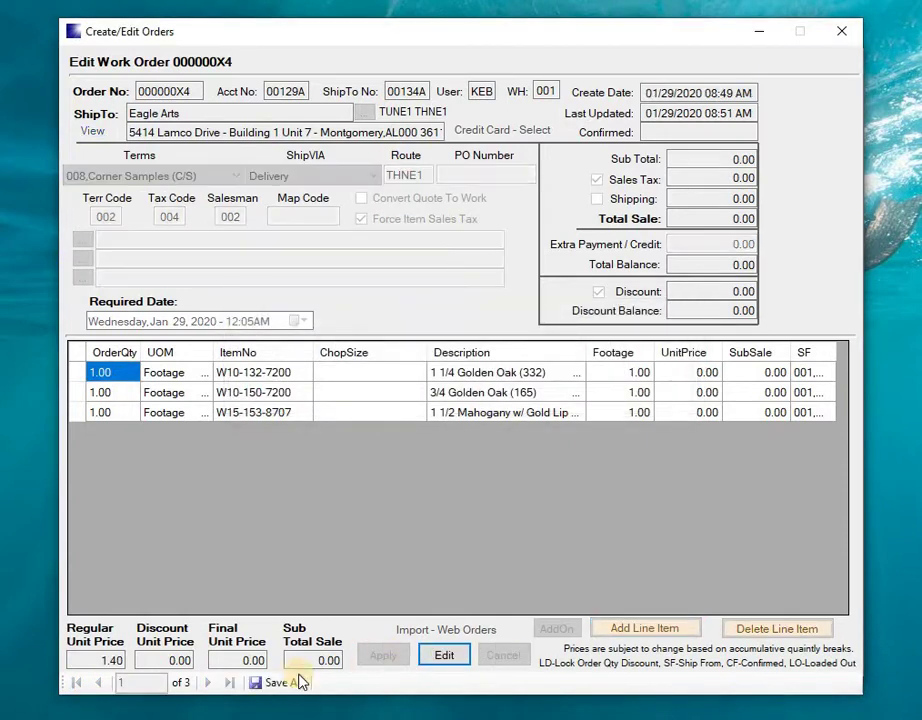
{"action": "left_click", "coordinate": [284, 683]}
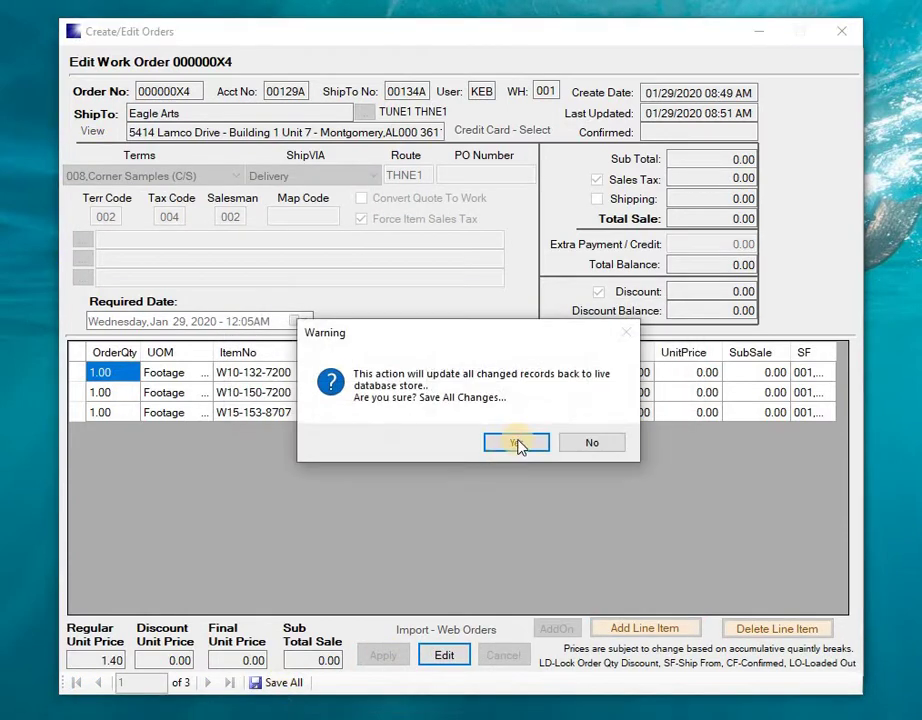
{"action": "left_click", "coordinate": [519, 444]}
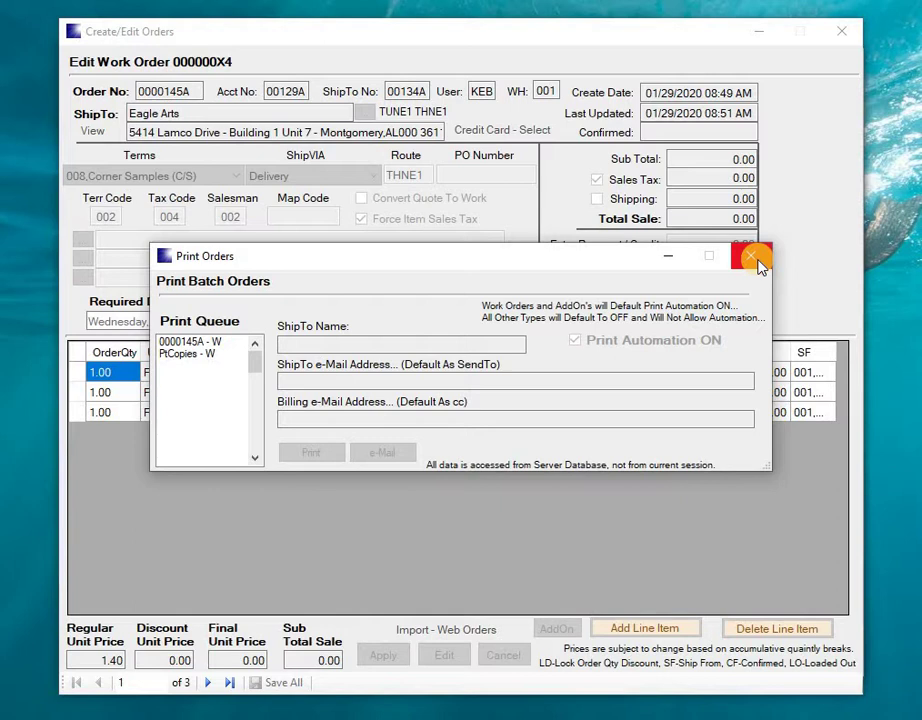
- Print the queued work order with Print Automation ON unchecked, then close the preview and print window
{"action": "left_click", "coordinate": [171, 344]}
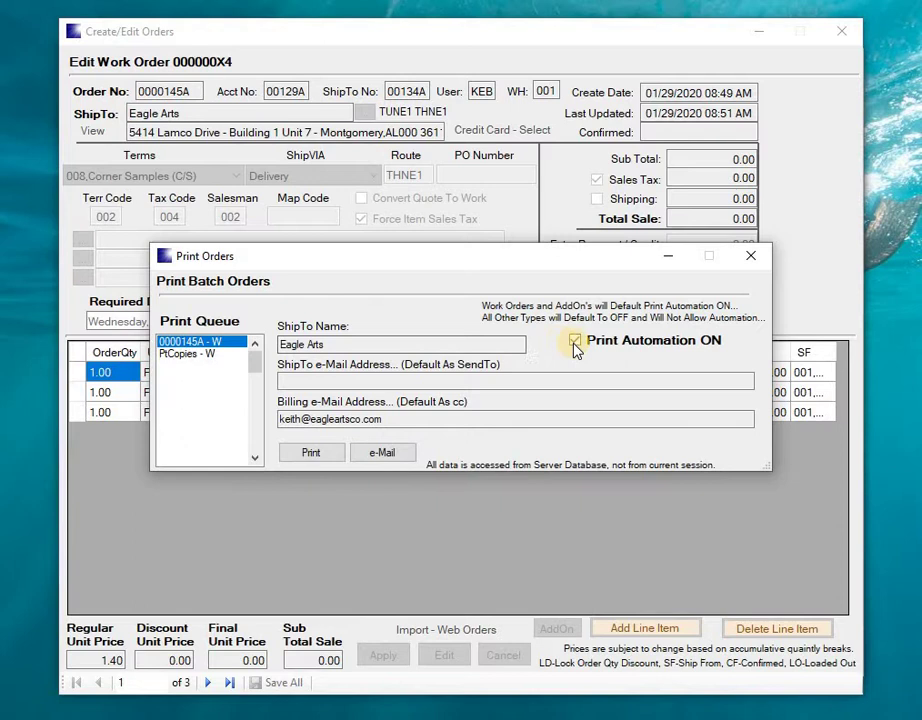
{"action": "left_click", "coordinate": [582, 344]}
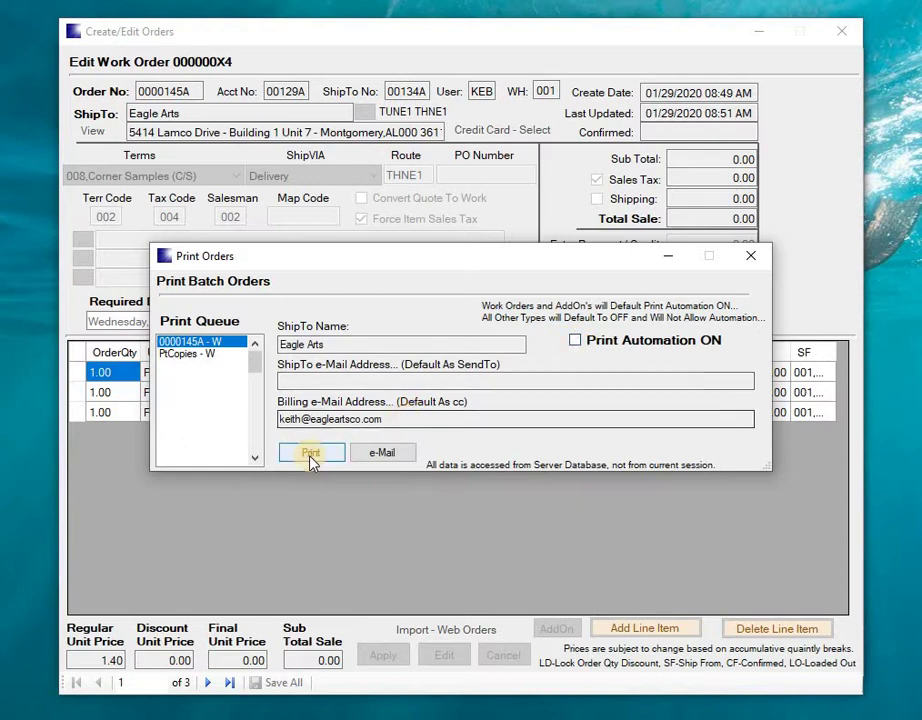
{"action": "left_click", "coordinate": [311, 455]}
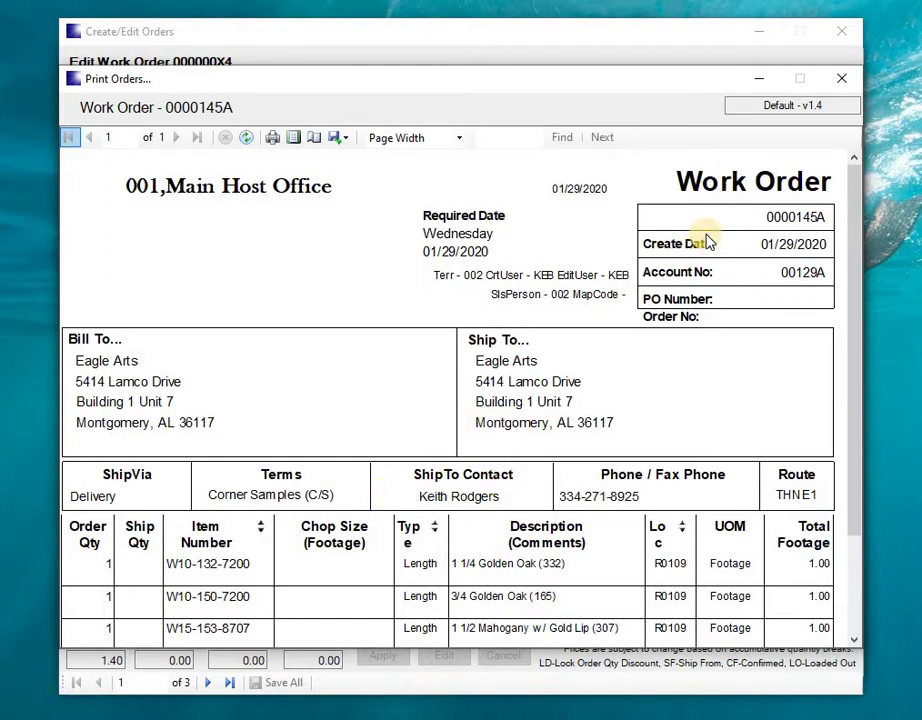
{"action": "left_click", "coordinate": [836, 80]}
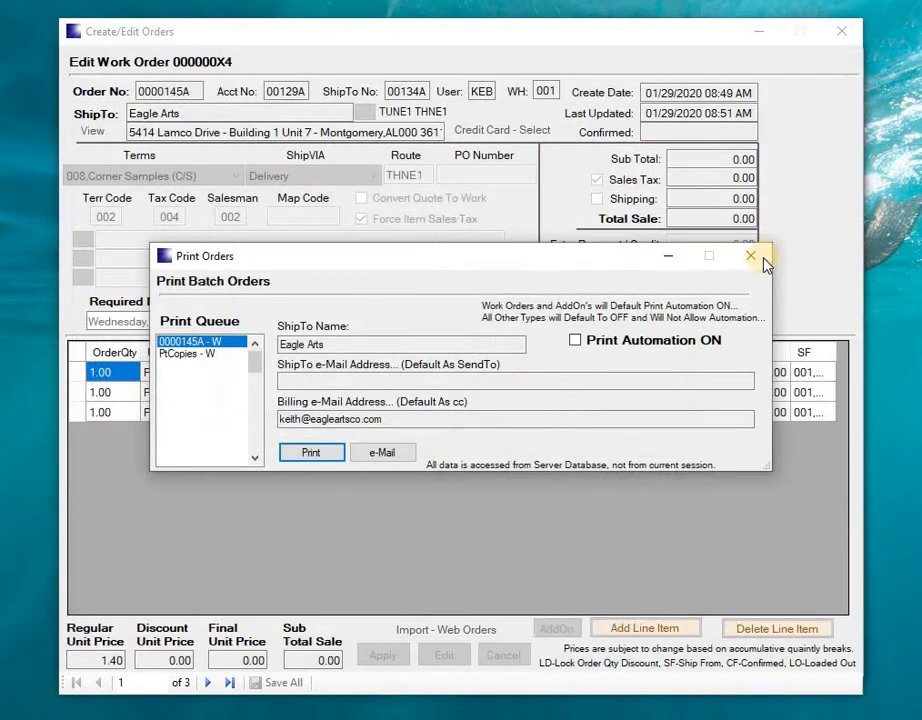
{"action": "left_click", "coordinate": [759, 259]}
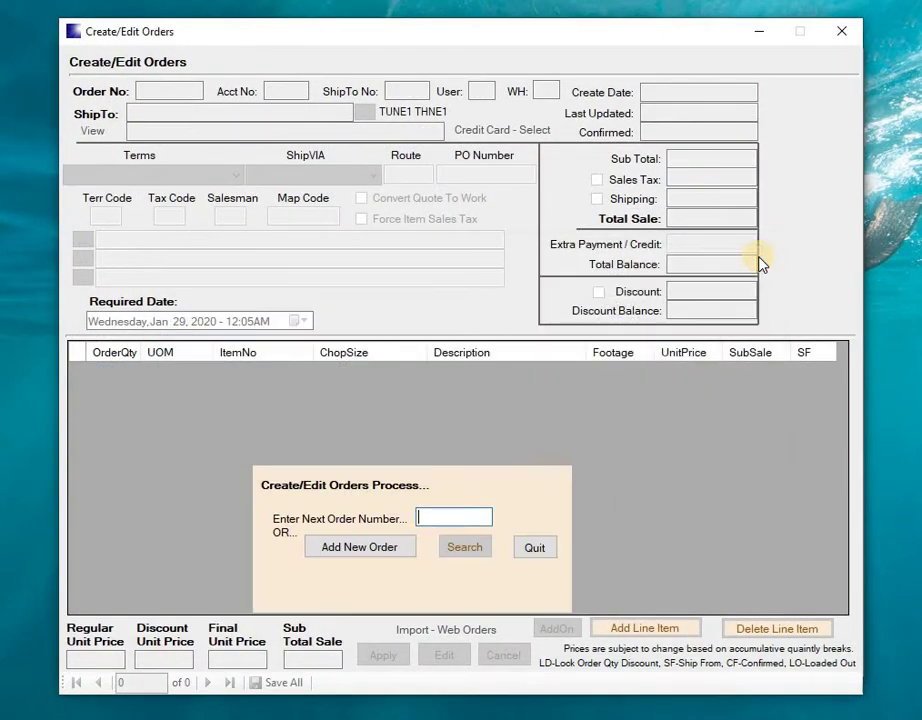
- Go to the main menu and open the Open Corner Samples report setup
{"action": "left_click", "coordinate": [540, 554]}
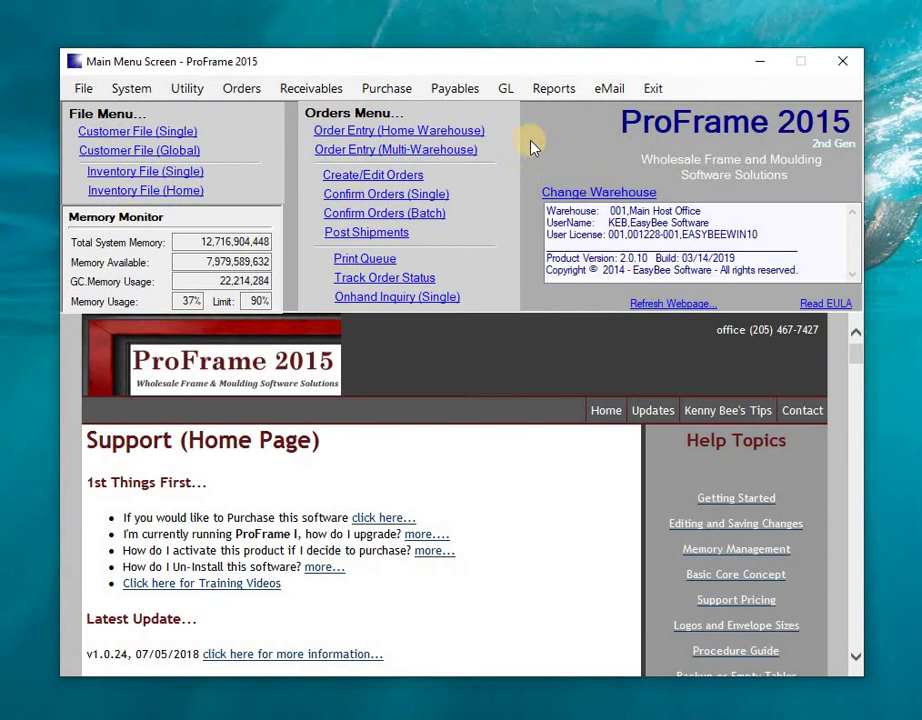
{"action": "left_click", "coordinate": [549, 91]}
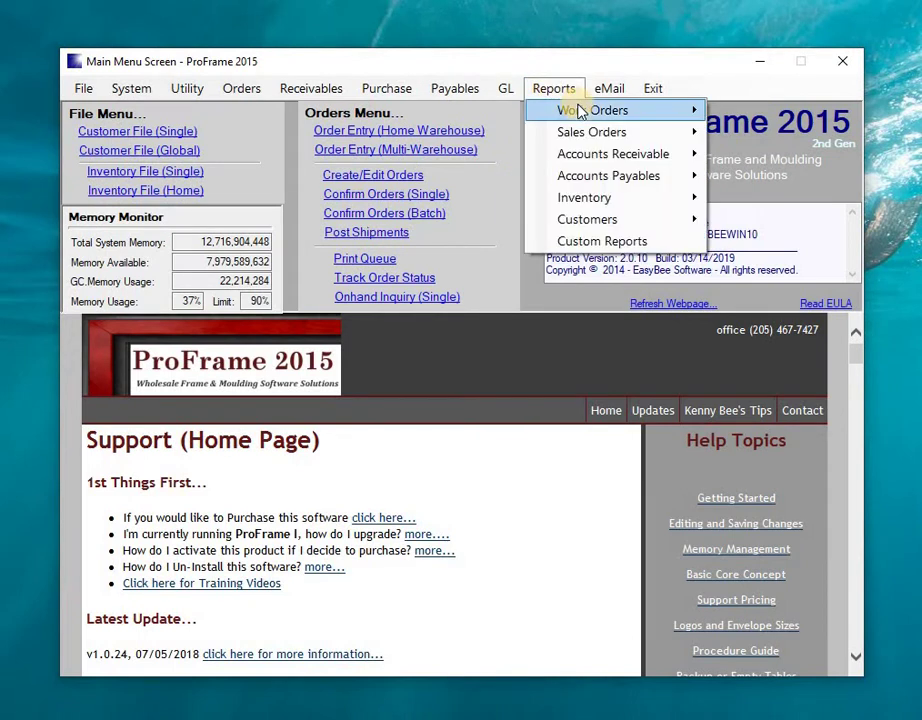
{"action": "mouse_move", "coordinate": [613, 111]}
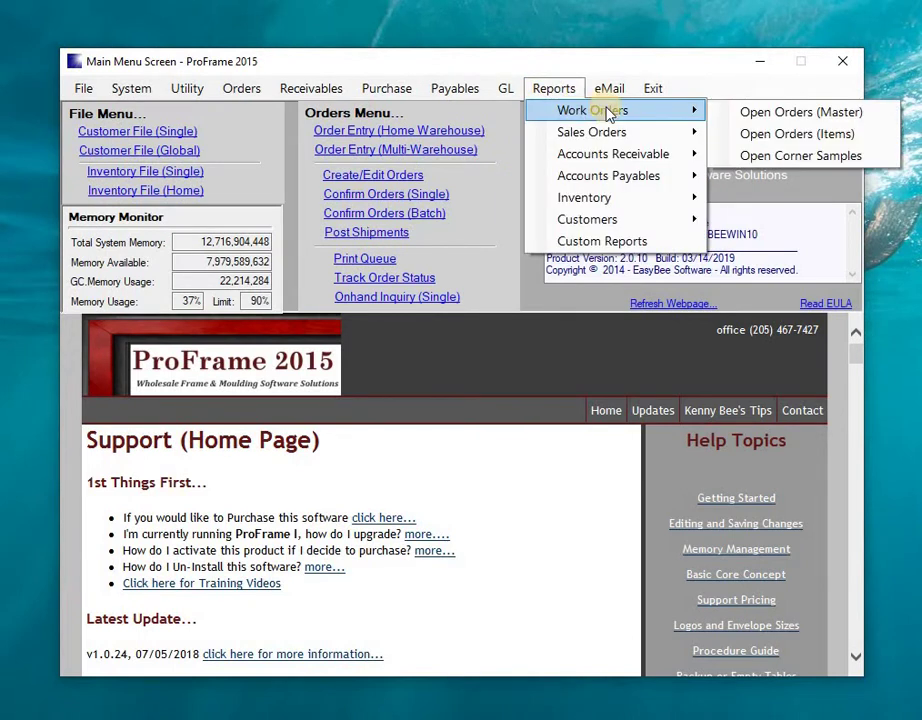
{"action": "left_click", "coordinate": [797, 160]}
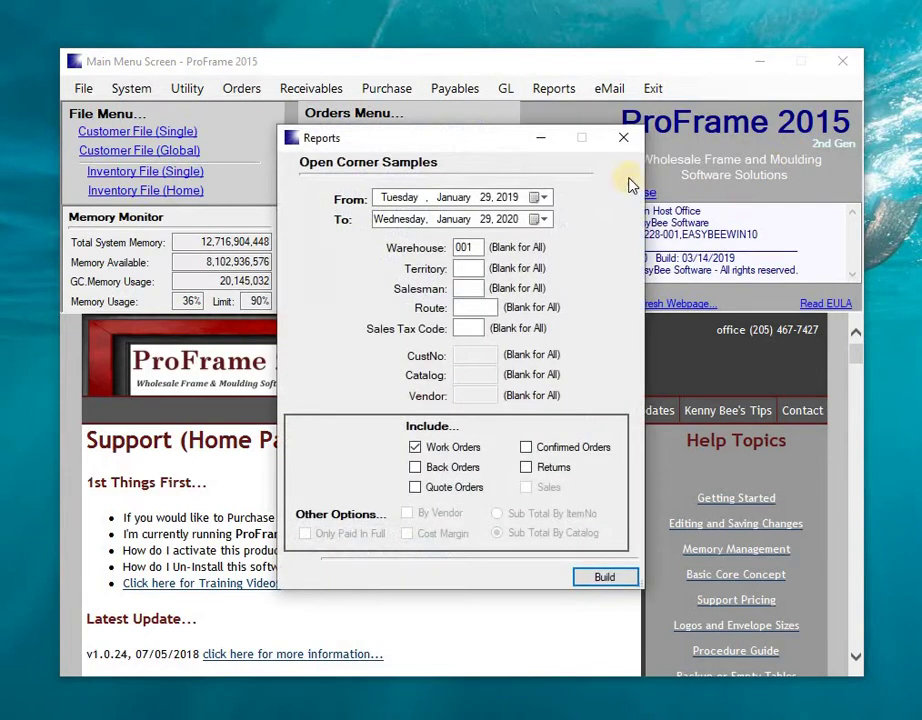
- Set the start year to 2018 and keep Work Orders checked with Back Orders unchecked
{"action": "left_click", "coordinate": [509, 198]}
{"action": "type", "text": "2018"}
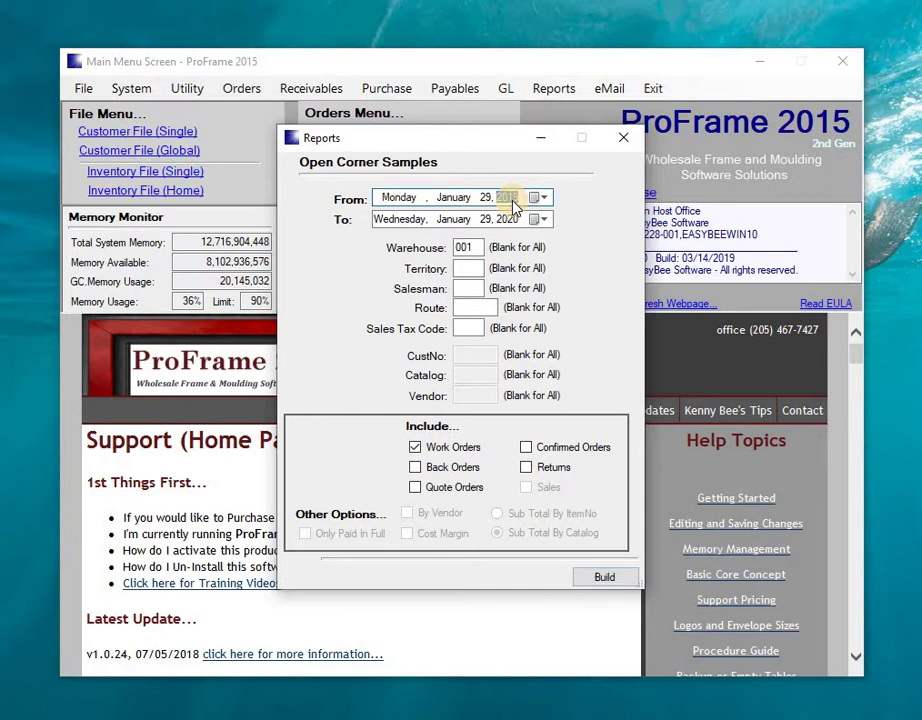
{"action": "left_click", "coordinate": [415, 448]}
{"action": "left_click", "coordinate": [415, 448]}
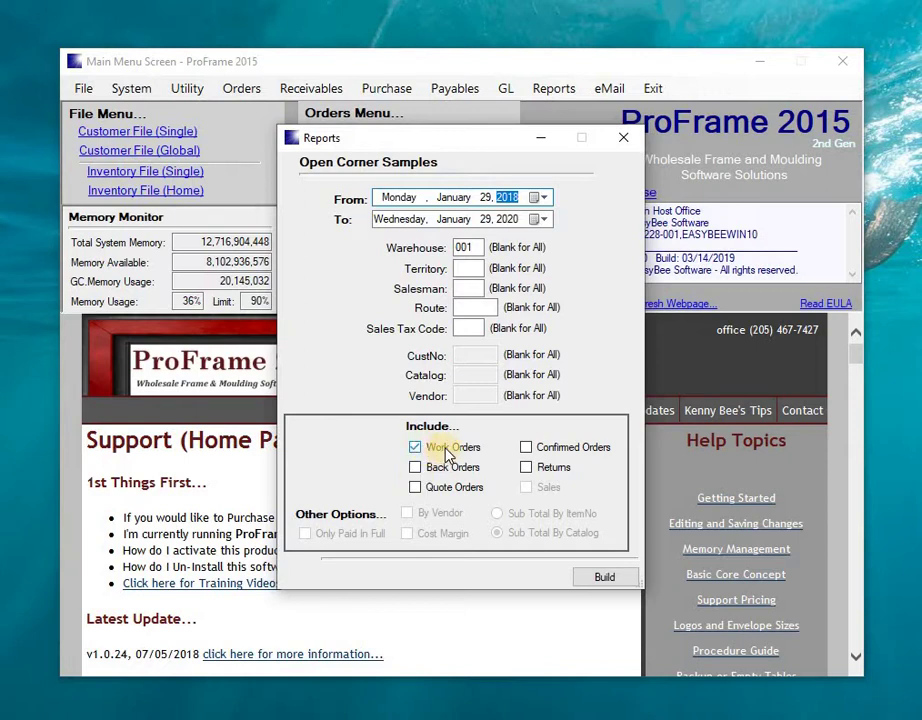
{"action": "left_click", "coordinate": [415, 468]}
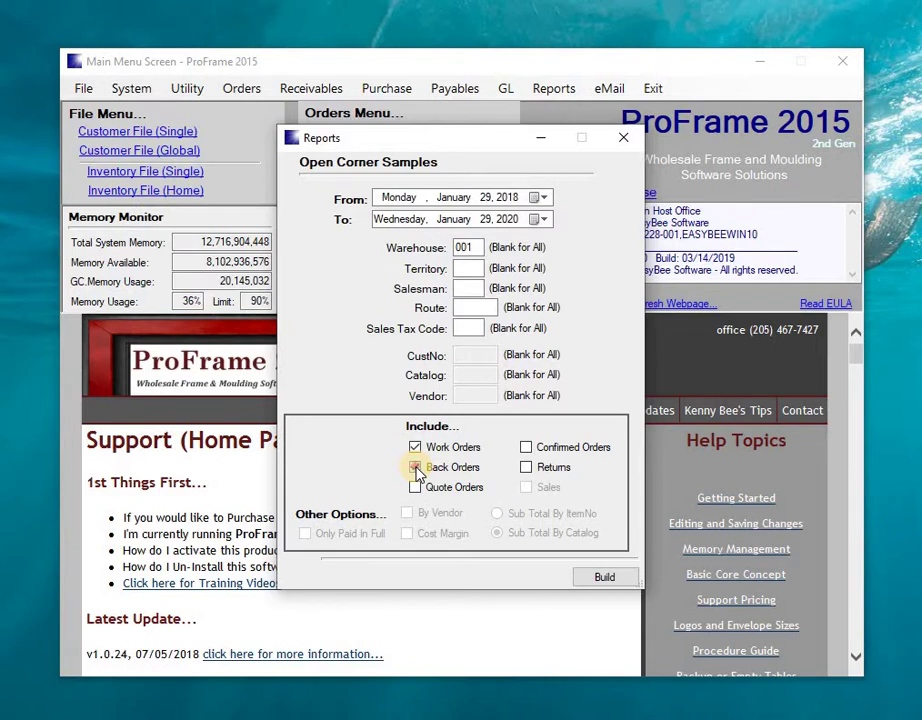
{"action": "left_click", "coordinate": [416, 469]}
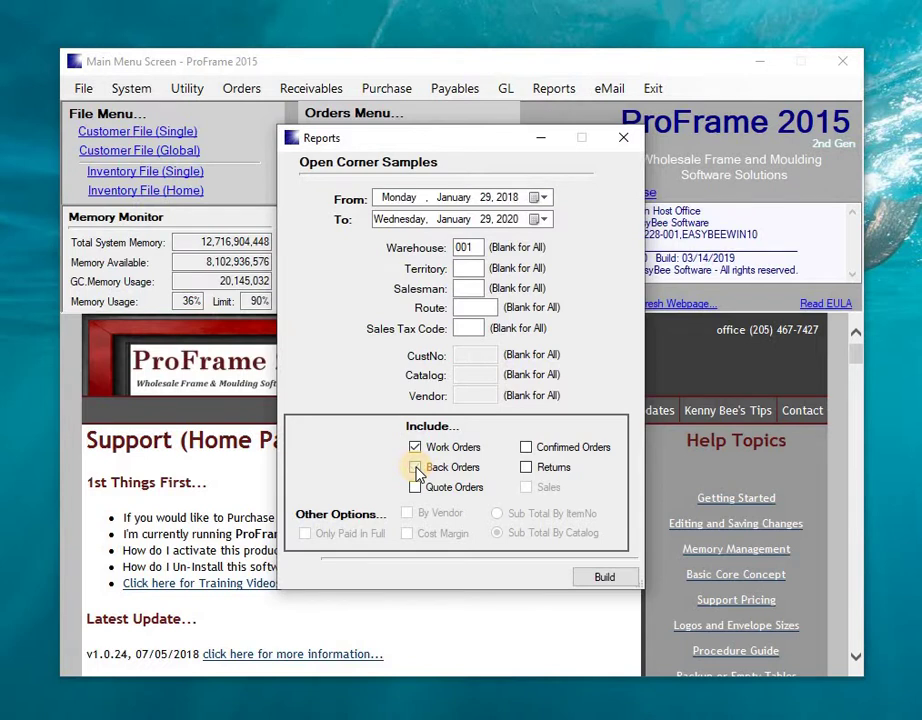
- Build the Open Corner Samples report for warehouse 001 work orders
{"action": "left_click", "coordinate": [601, 579]}
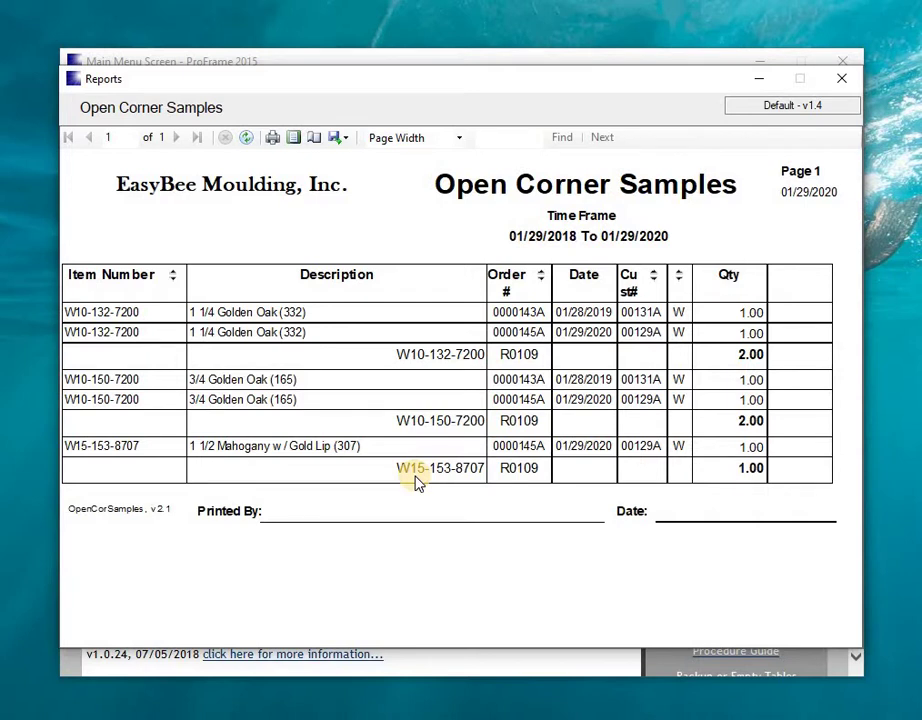
- Sort the report rows by Order # and close the report preview
{"action": "left_click", "coordinate": [539, 278]}
{"action": "left_click", "coordinate": [541, 280]}
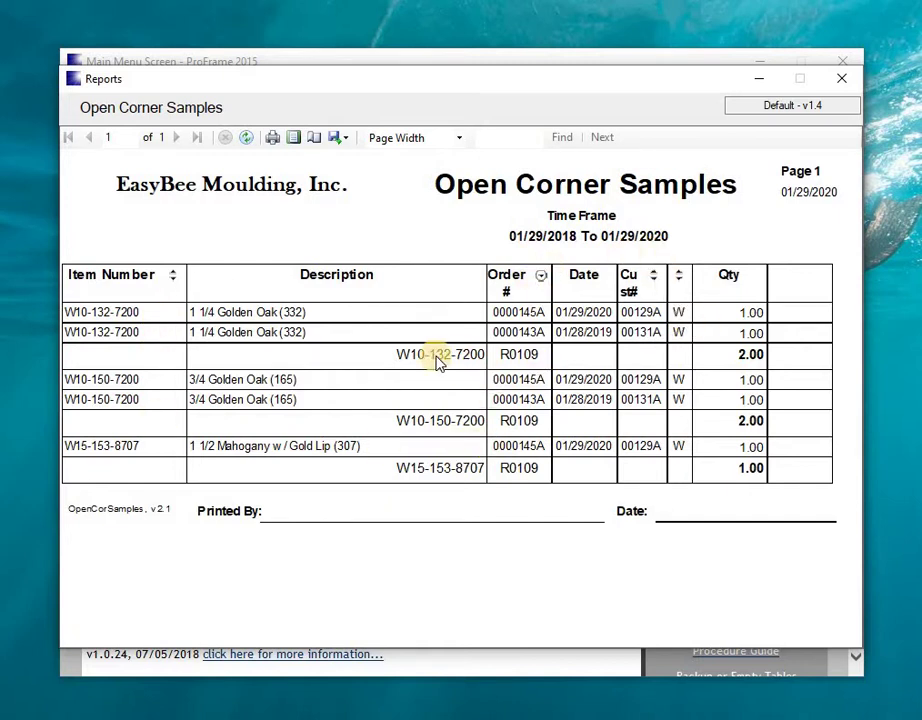
{"action": "left_click", "coordinate": [838, 81]}
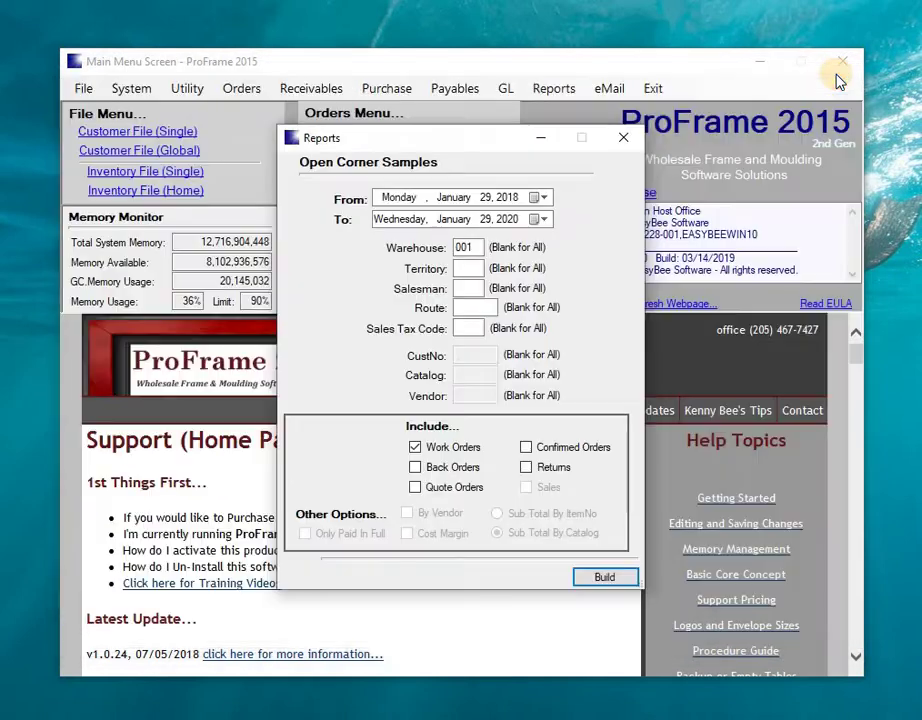
- Close the report settings and choose Orders > Print Order Item Labels
{"action": "left_click", "coordinate": [620, 142]}
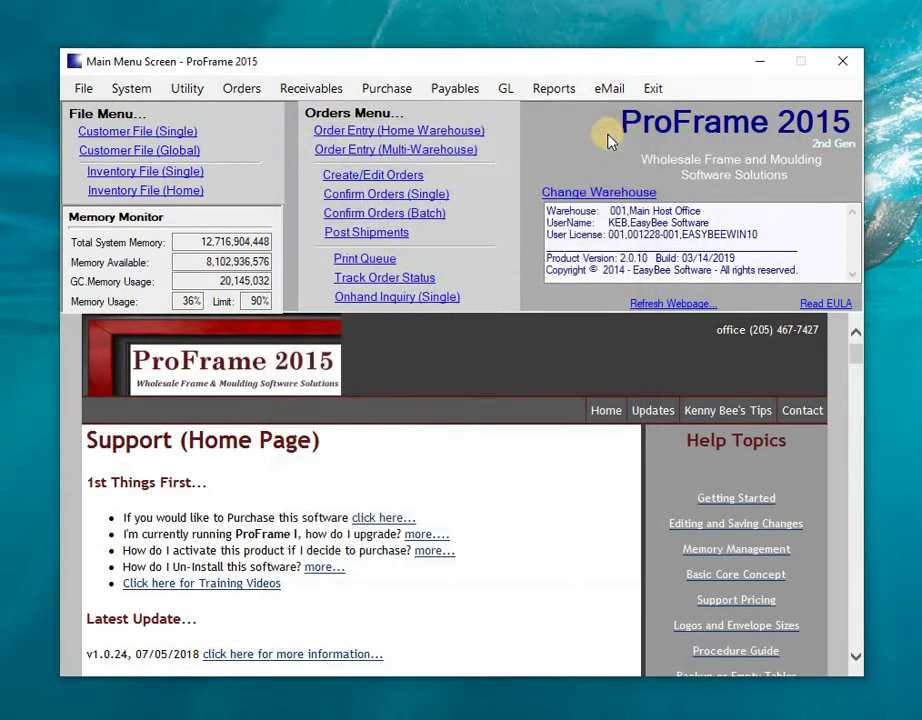
{"action": "left_click", "coordinate": [307, 91]}
{"action": "left_click", "coordinate": [248, 91]}
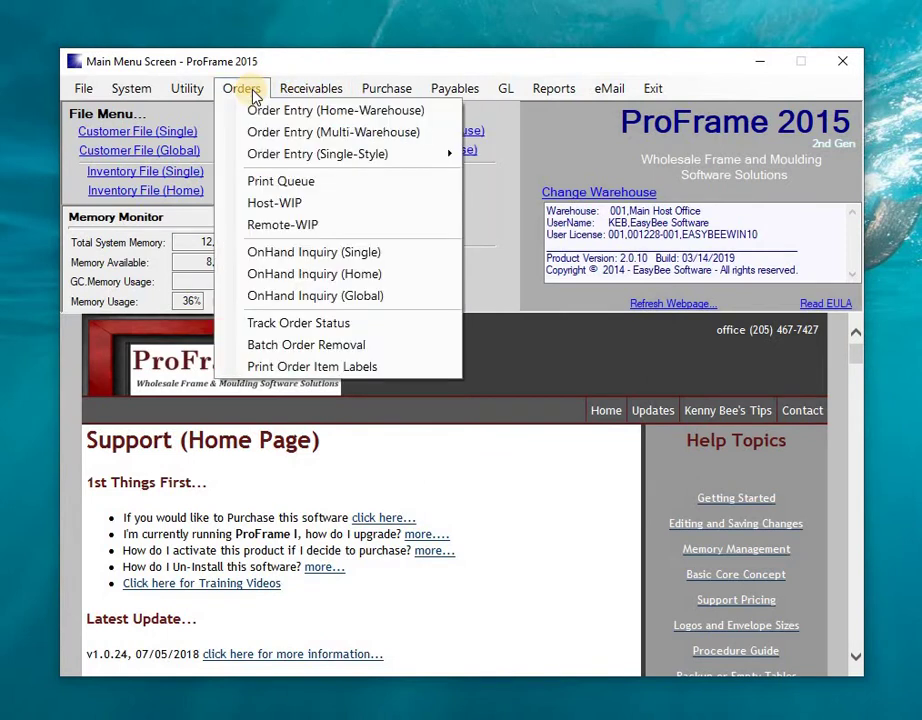
{"action": "left_click", "coordinate": [296, 369]}
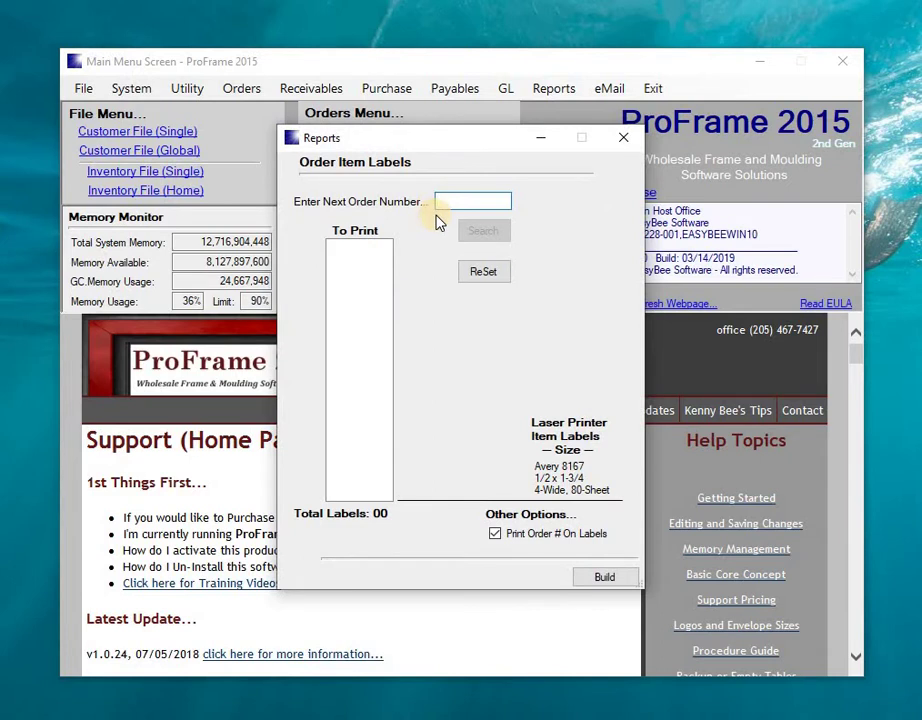
- Queue both sample orders for item labels, five labels total, with order numbers printed on them
{"action": "type", "text": "143A"}
{"action": "key", "text": "Tab"}
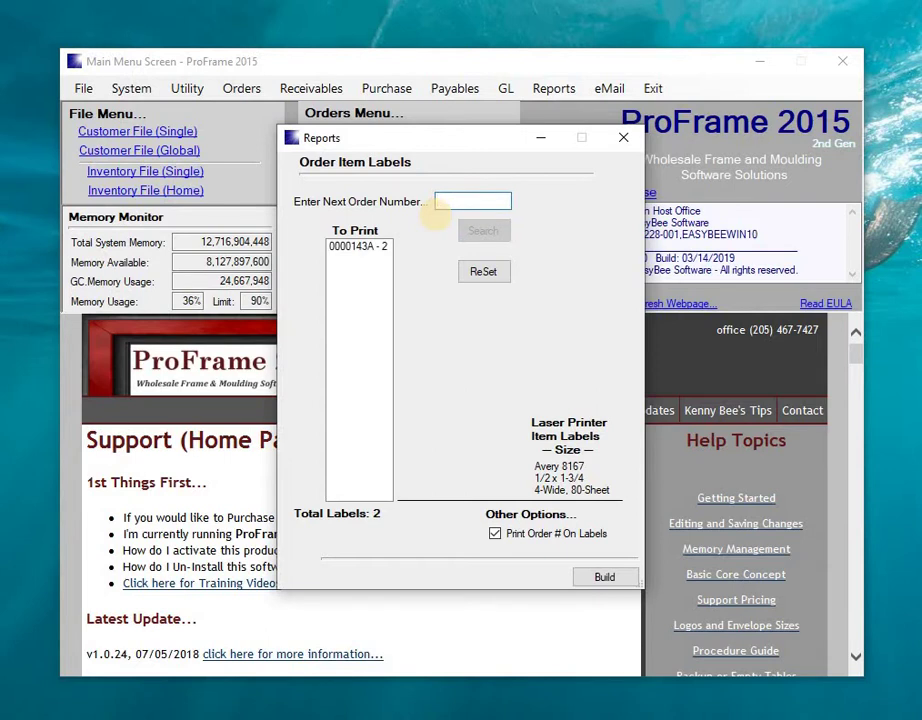
{"action": "key", "text": "Tab"}
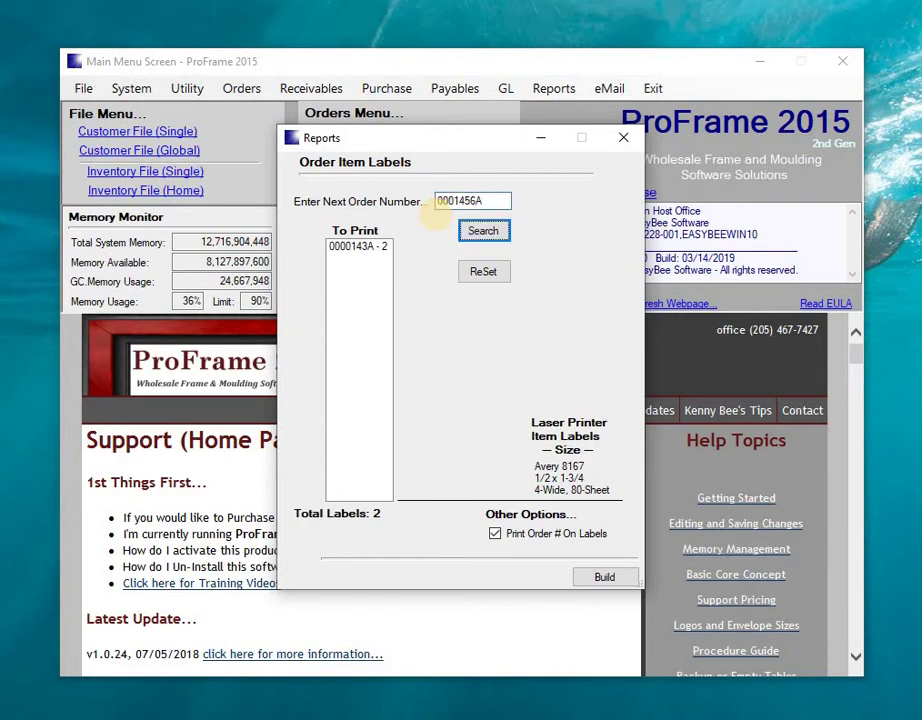
{"action": "key", "text": "Return"}
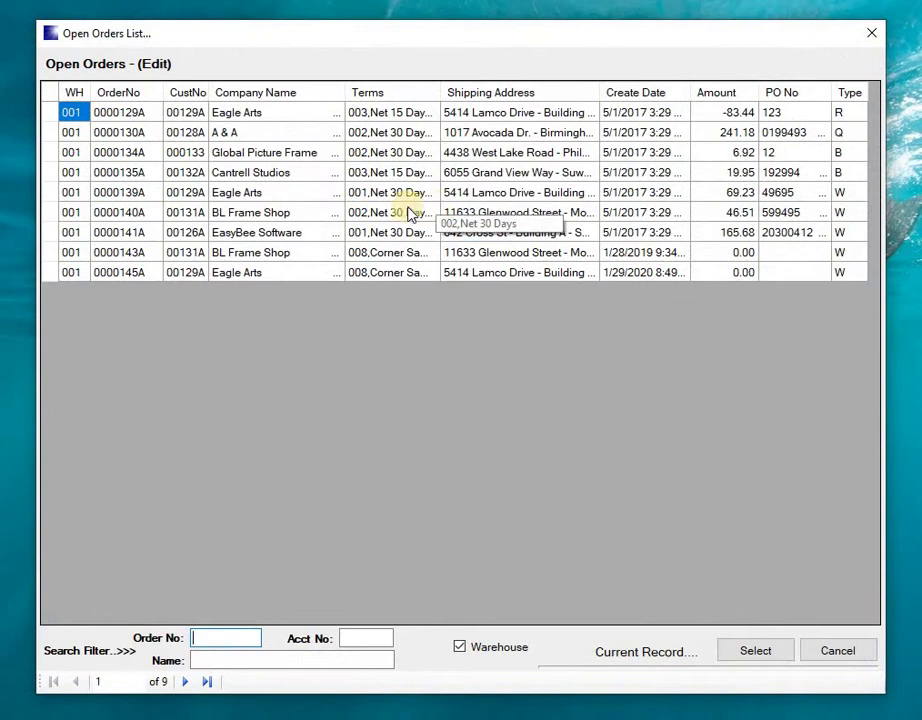
{"action": "double_click", "coordinate": [54, 278]}
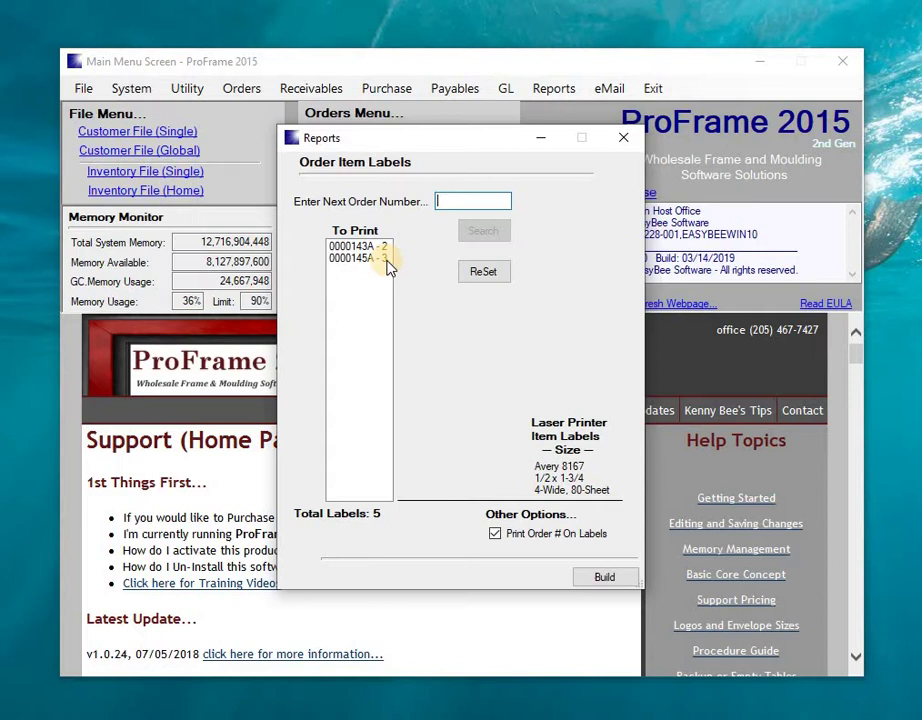
{"action": "left_click", "coordinate": [495, 536]}
- Build the Order Item Labels, scroll through the preview, and close it
{"action": "left_click", "coordinate": [598, 580]}
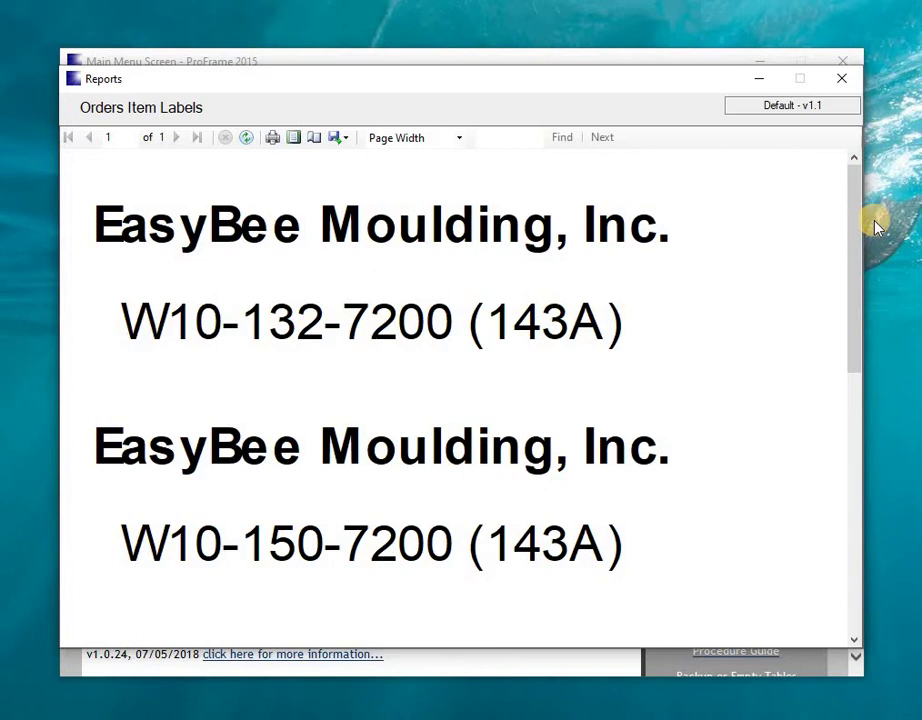
{"action": "left_click_drag", "start_coordinate": [856, 243], "coordinate": [851, 178]}
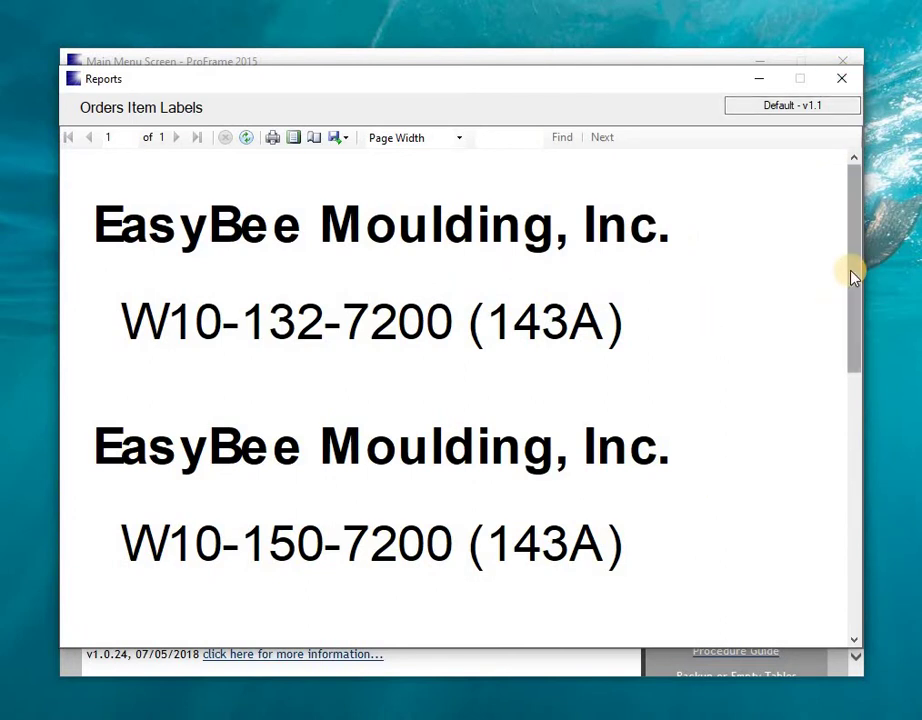
{"action": "left_click_drag", "start_coordinate": [853, 297], "coordinate": [852, 500]}
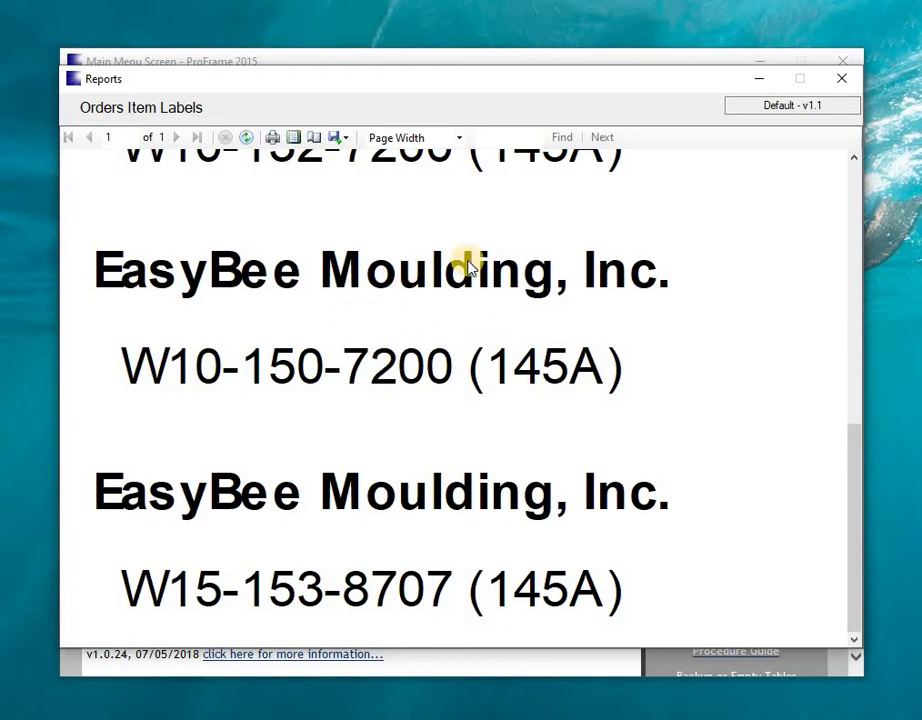
{"action": "left_click", "coordinate": [843, 84]}
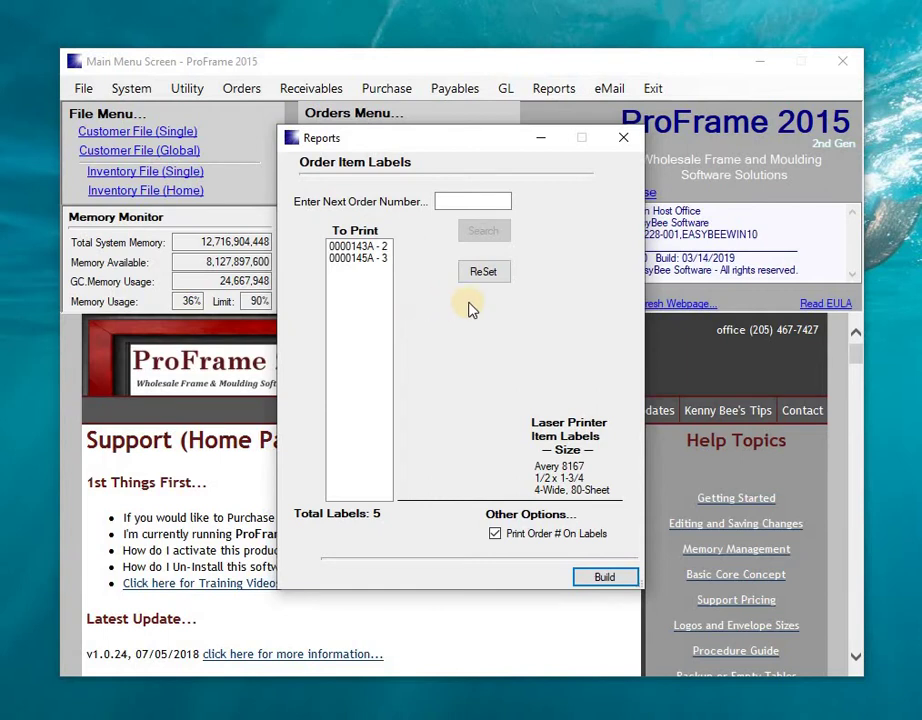
- Close the Order Item Labels dialog to return to the main menu
{"action": "left_click", "coordinate": [627, 139]}
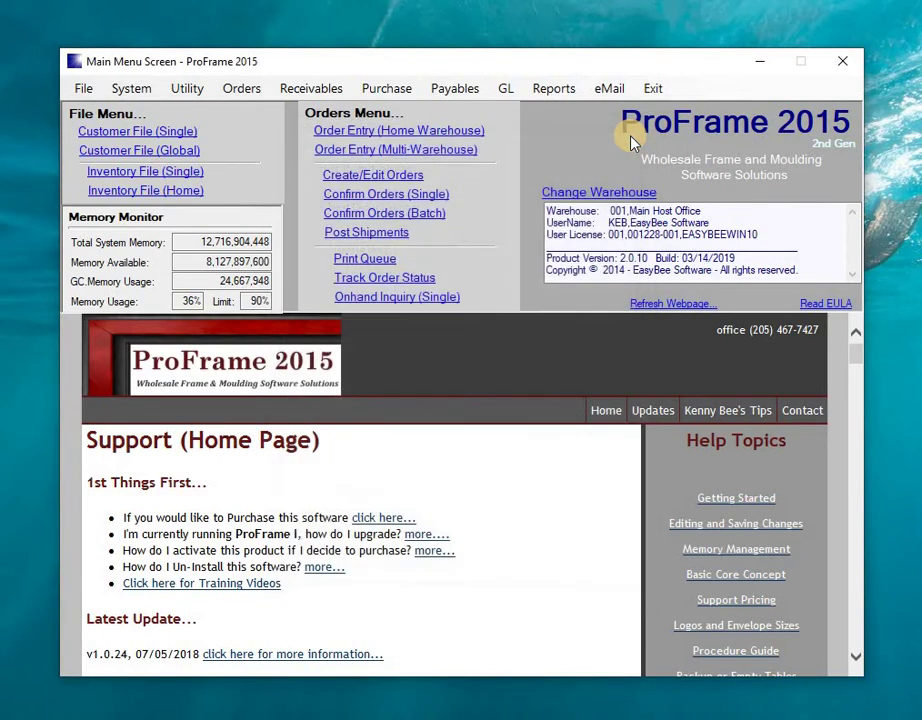
- In Confirm Orders (Batch), tick CF for both sample orders and save all changes
{"action": "left_click", "coordinate": [372, 222]}
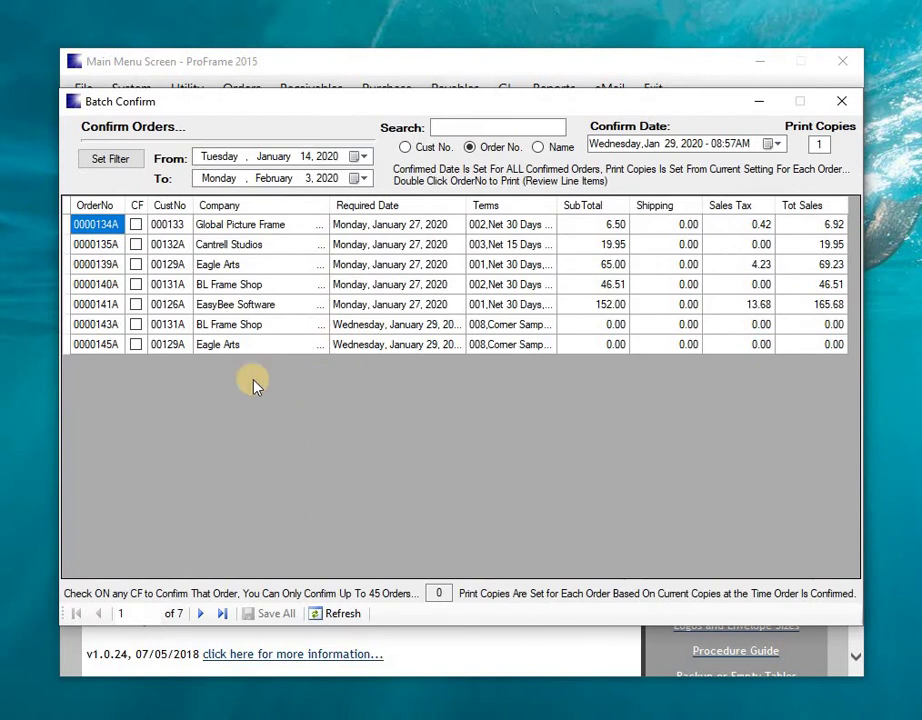
{"action": "left_click", "coordinate": [136, 326]}
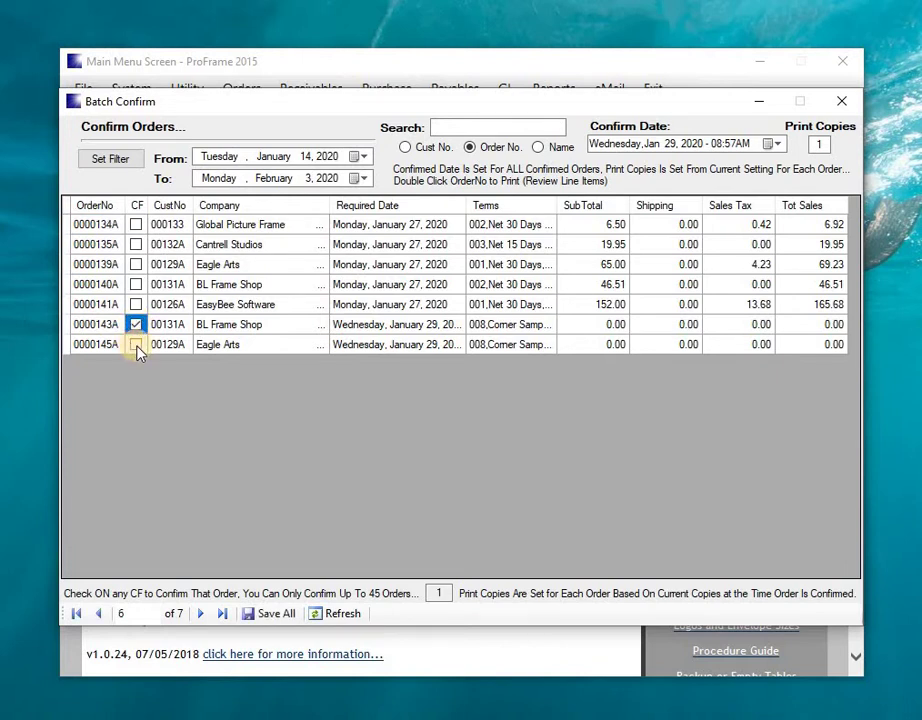
{"action": "left_click", "coordinate": [136, 345]}
{"action": "left_click", "coordinate": [278, 617]}
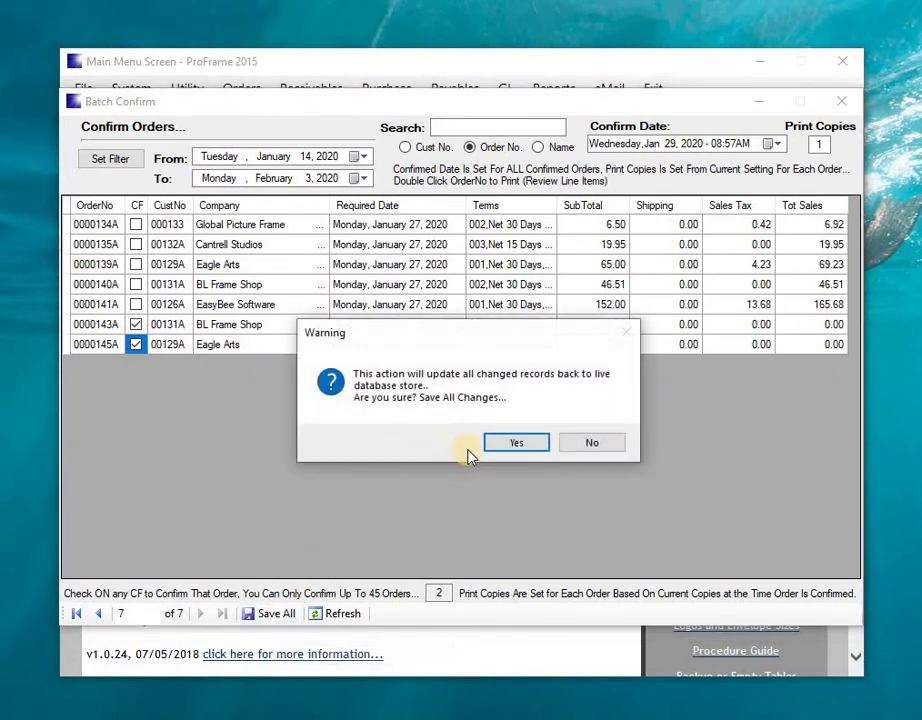
{"action": "left_click", "coordinate": [507, 445]}
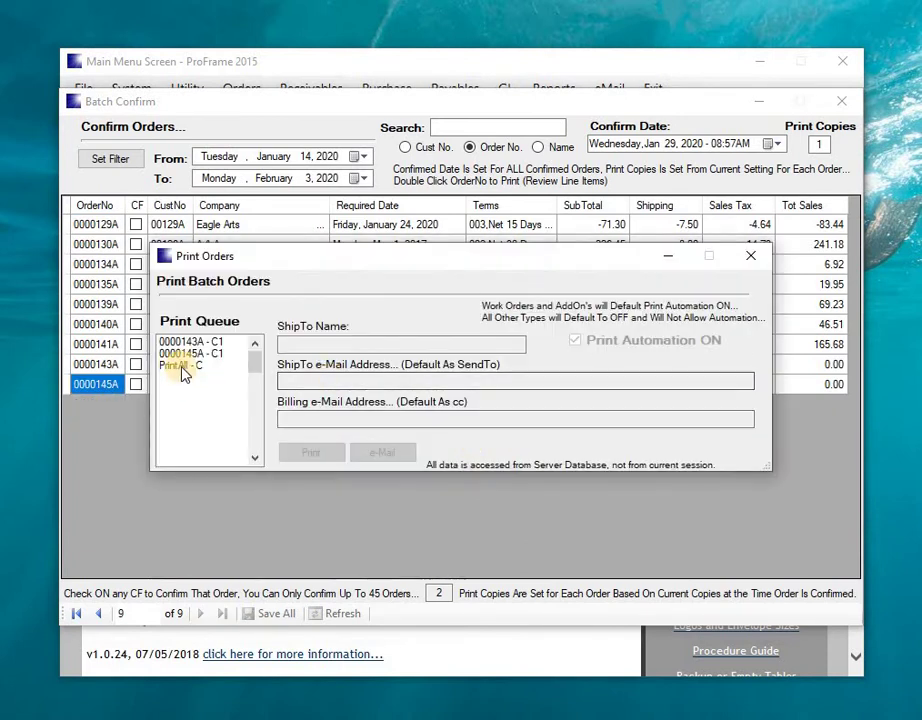
- Print the first confirmed order (C1) with Print Automation off and review its preview
{"action": "left_click", "coordinate": [180, 367]}
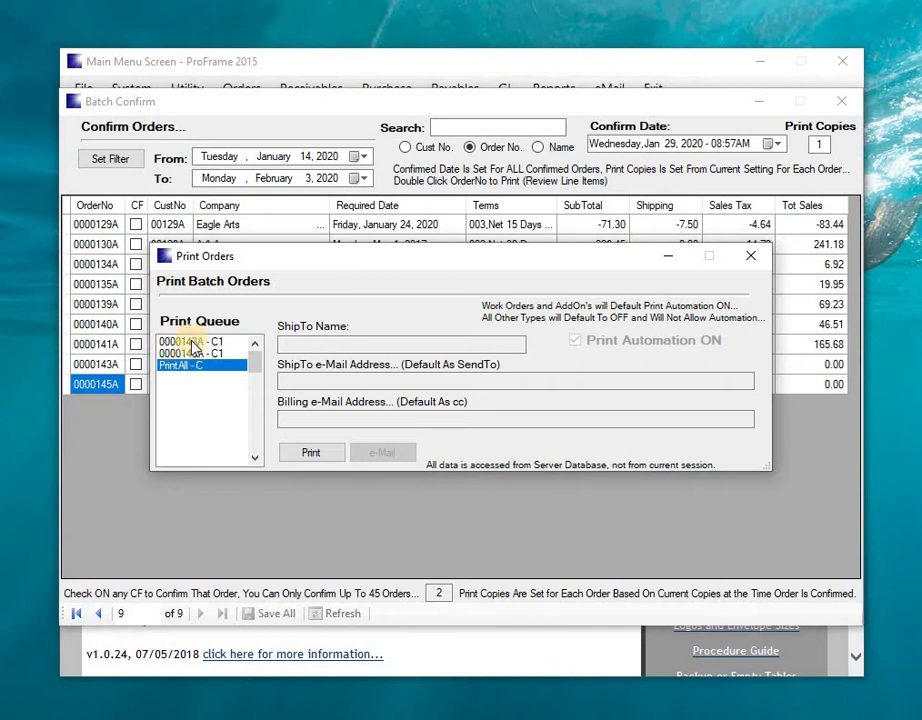
{"action": "left_click", "coordinate": [200, 342]}
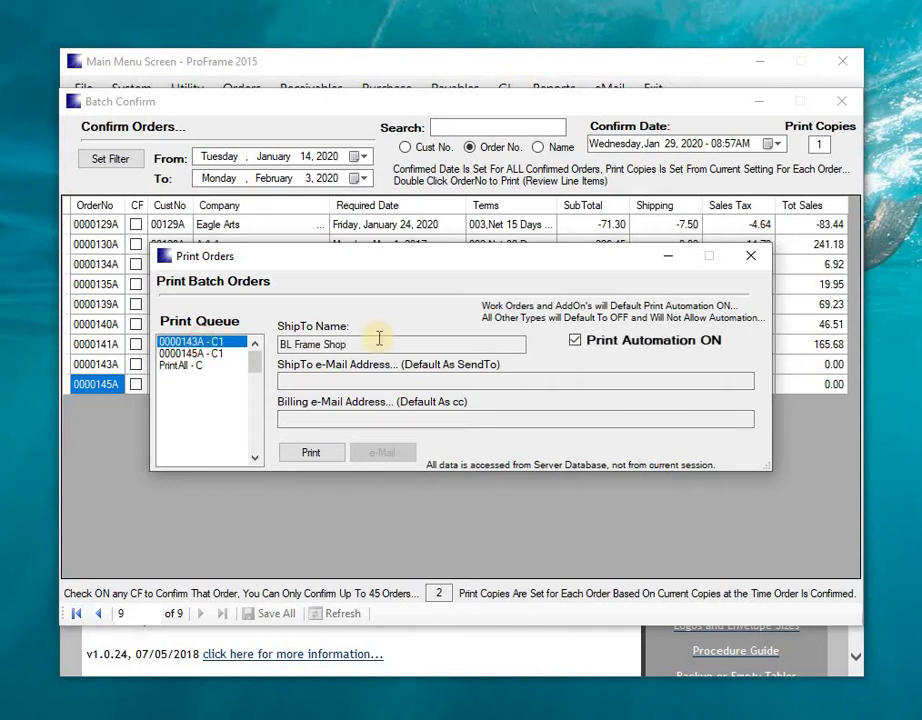
{"action": "left_click", "coordinate": [575, 342]}
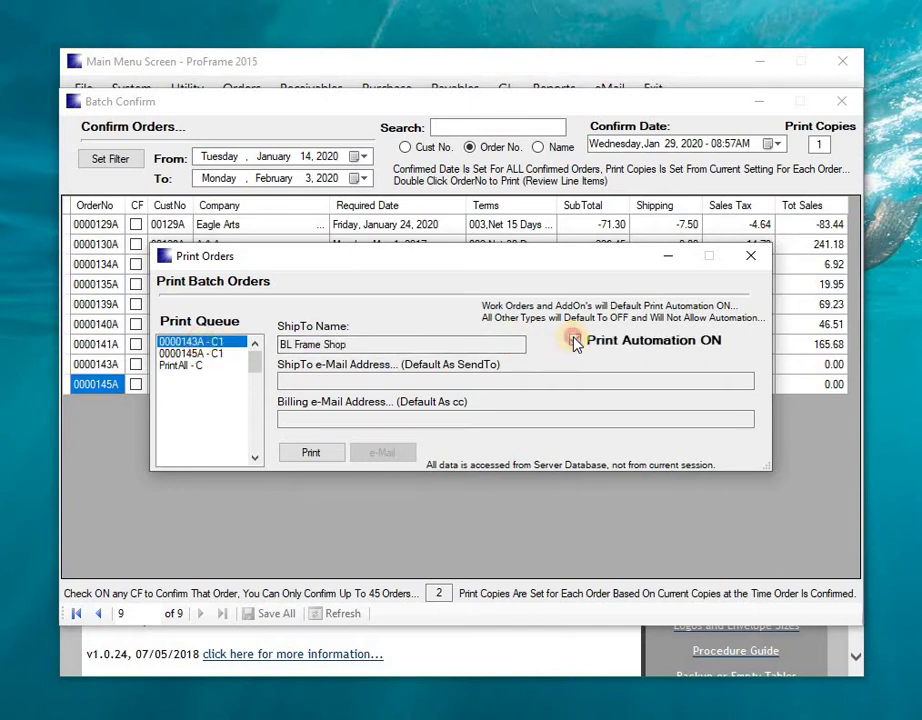
{"action": "left_click", "coordinate": [318, 455]}
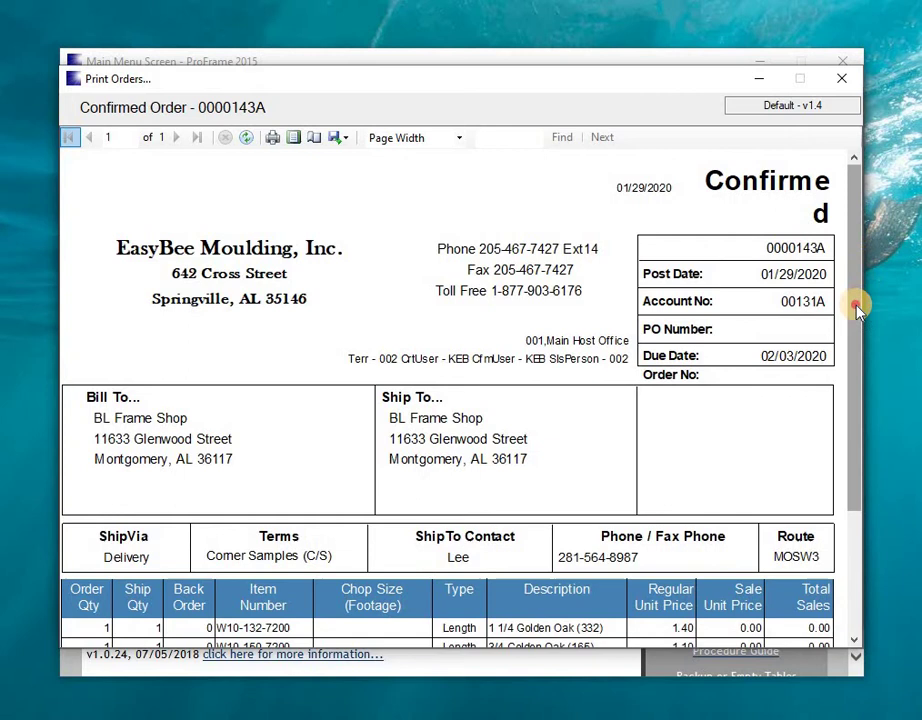
{"action": "left_click_drag", "start_coordinate": [858, 302], "coordinate": [313, 447]}
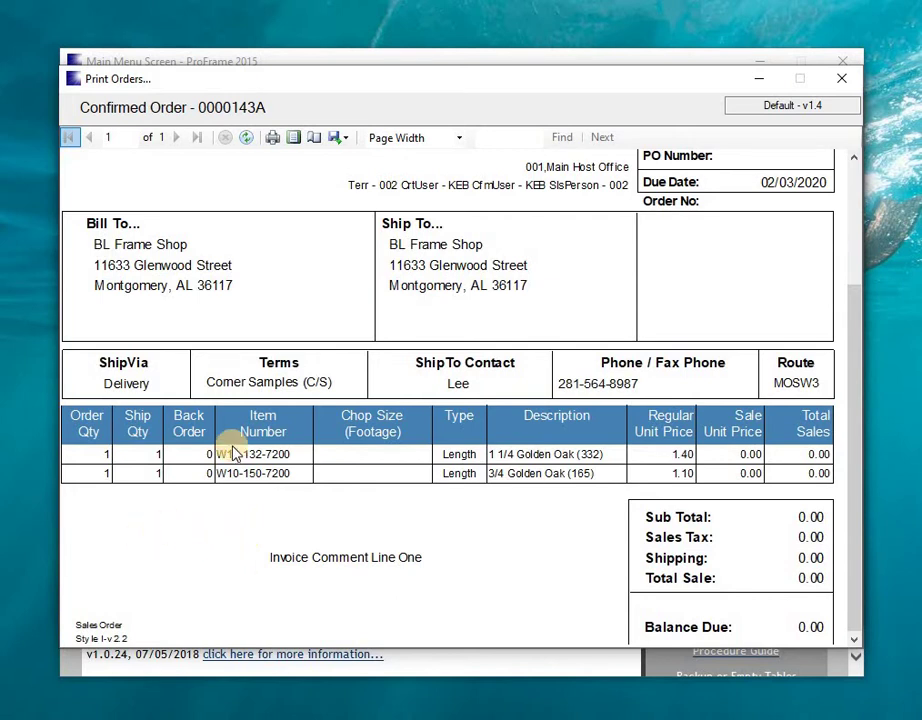
- Print the second order as a confirmed order, then close printing and empty the queue
{"action": "left_click", "coordinate": [849, 81]}
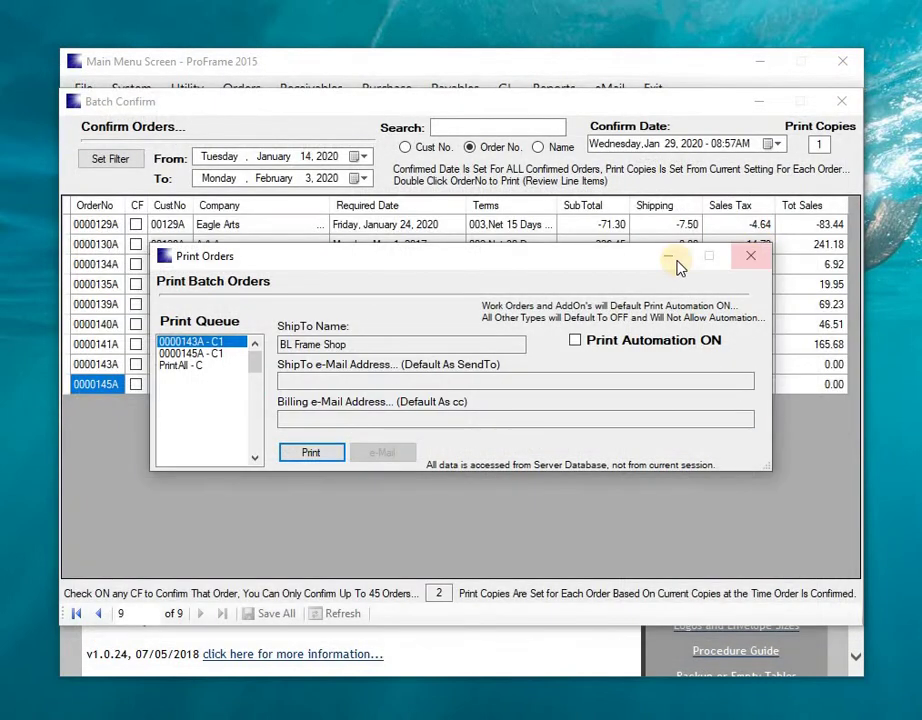
{"action": "left_click", "coordinate": [175, 355]}
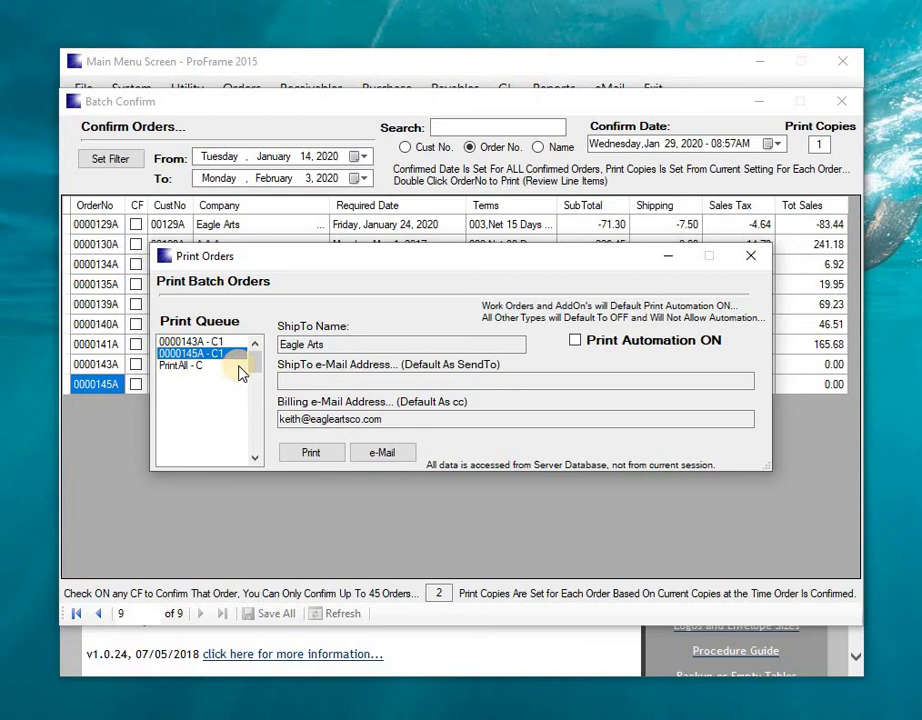
{"action": "left_click", "coordinate": [290, 455]}
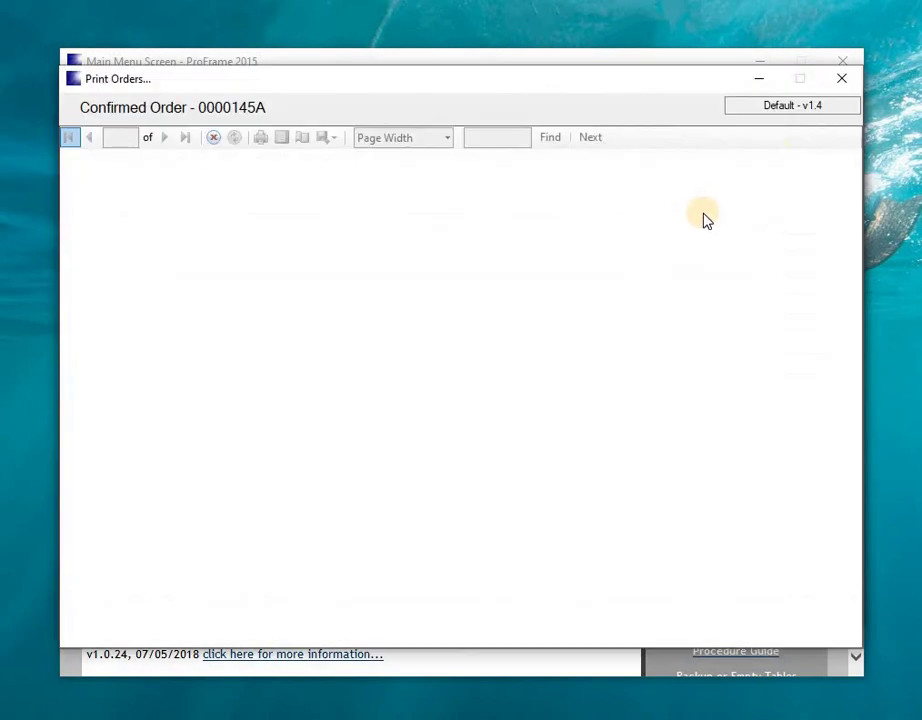
{"action": "left_click", "coordinate": [849, 81]}
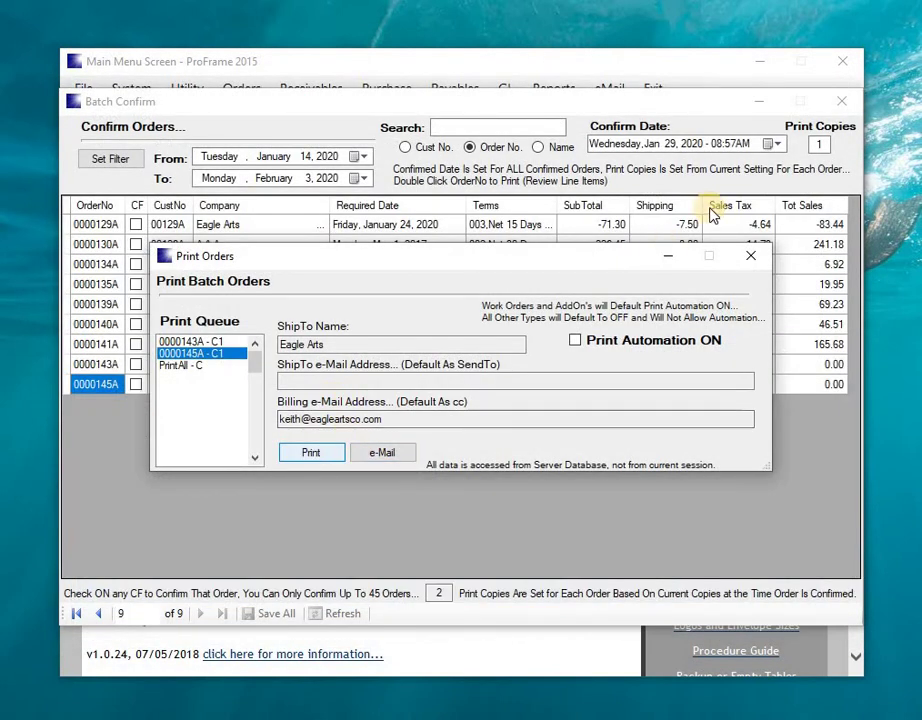
{"action": "left_click", "coordinate": [751, 257]}
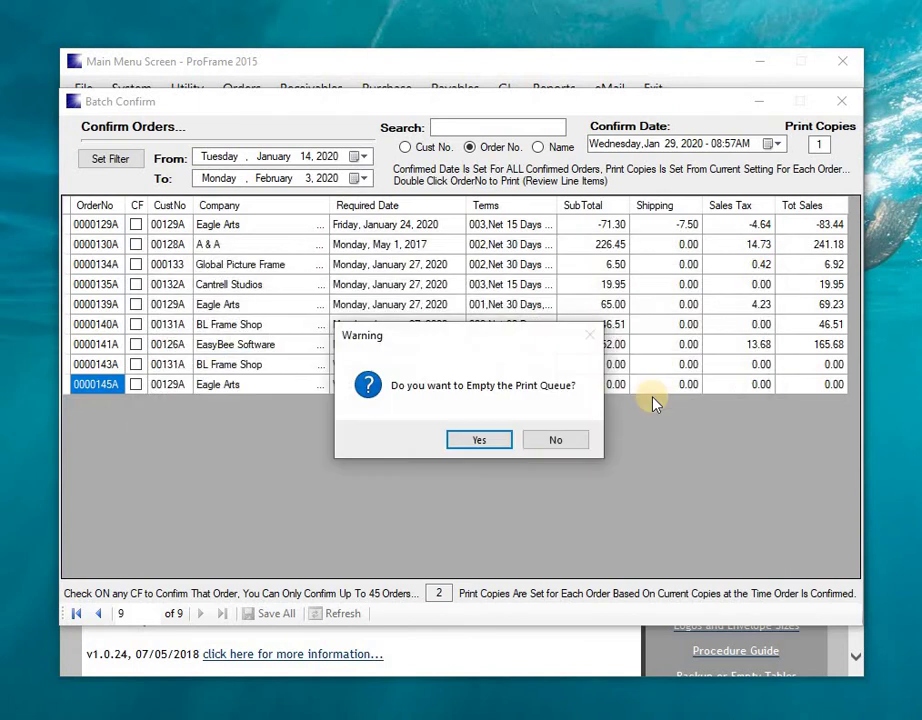
{"action": "left_click", "coordinate": [470, 440]}
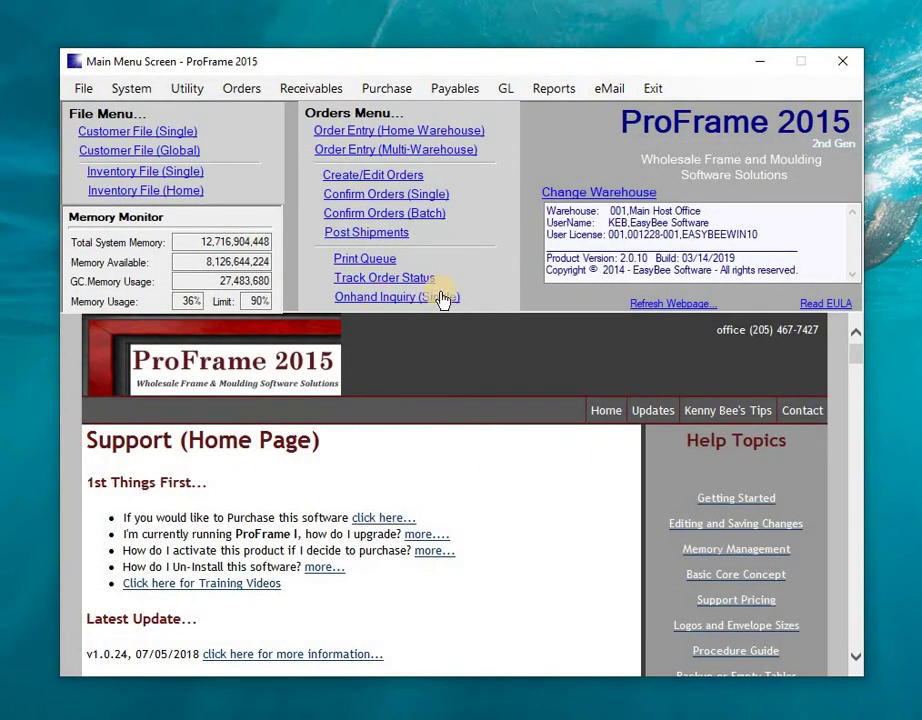
{"action": "left_click", "coordinate": [398, 215]}
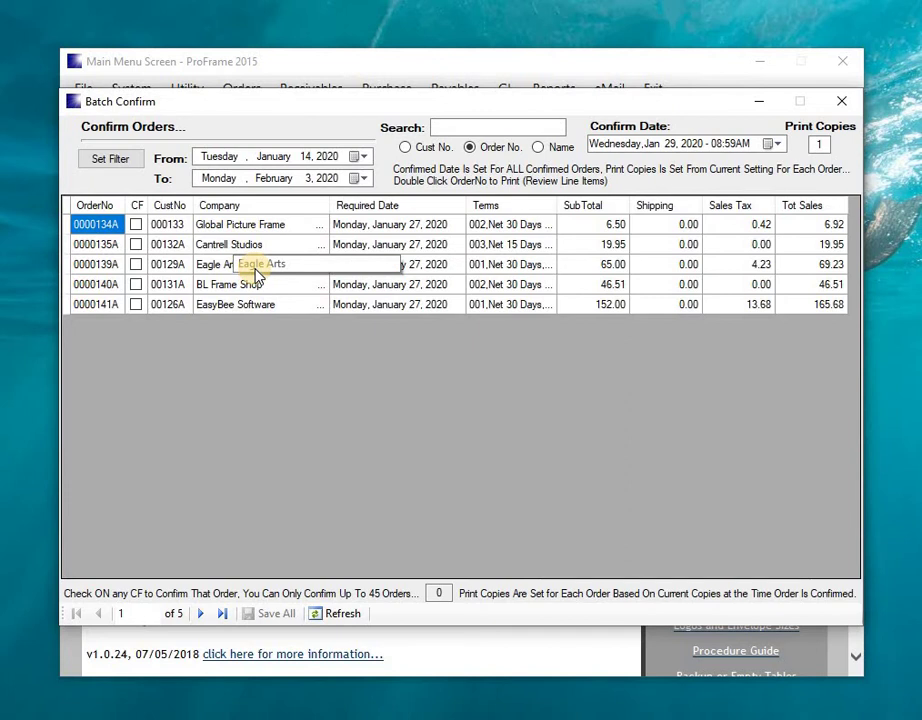
{"action": "left_click", "coordinate": [135, 266]}
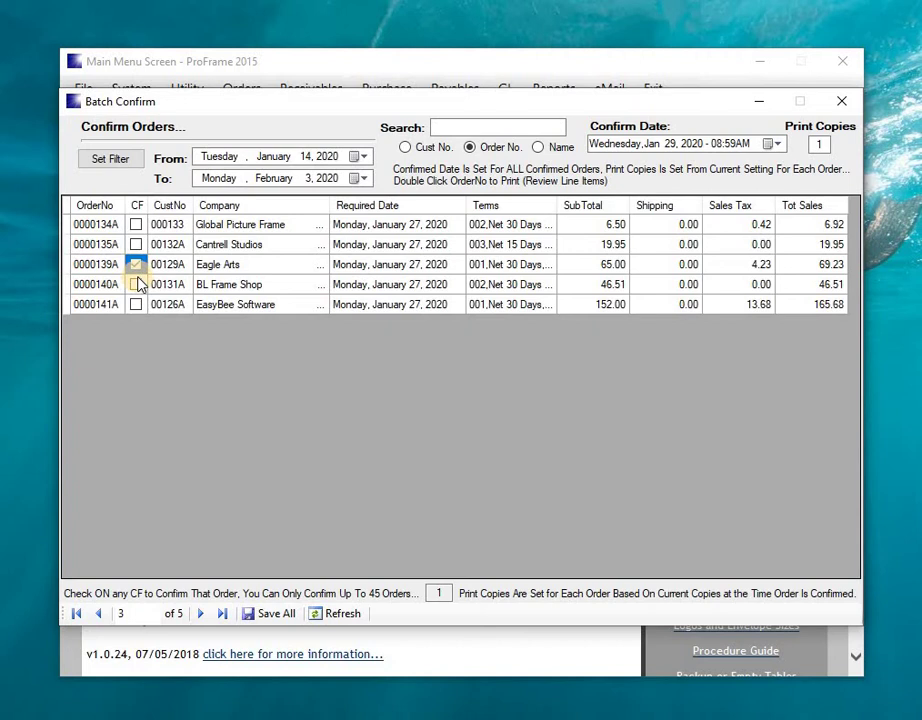
{"action": "left_click", "coordinate": [136, 285]}
{"action": "left_click", "coordinate": [136, 285]}
{"action": "left_click", "coordinate": [136, 286]}
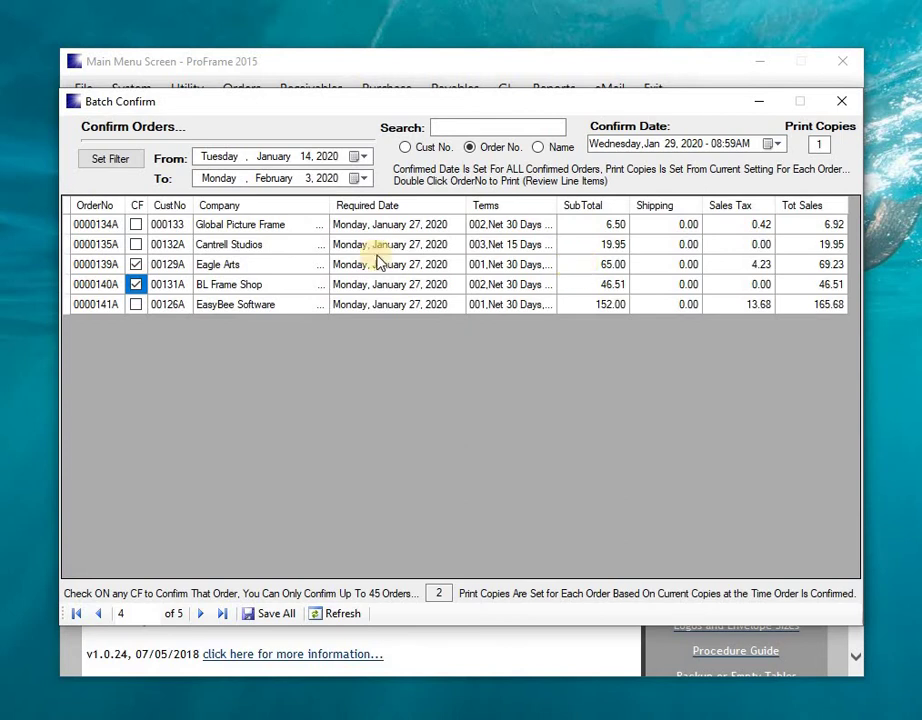
{"action": "left_click", "coordinate": [210, 268]}
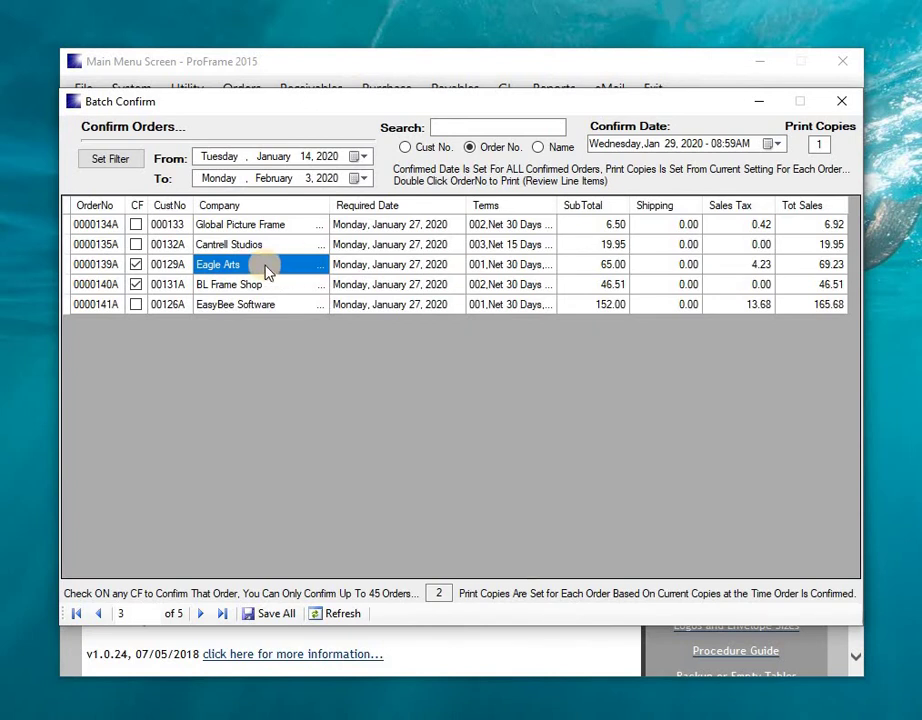
{"action": "left_click", "coordinate": [136, 264]}
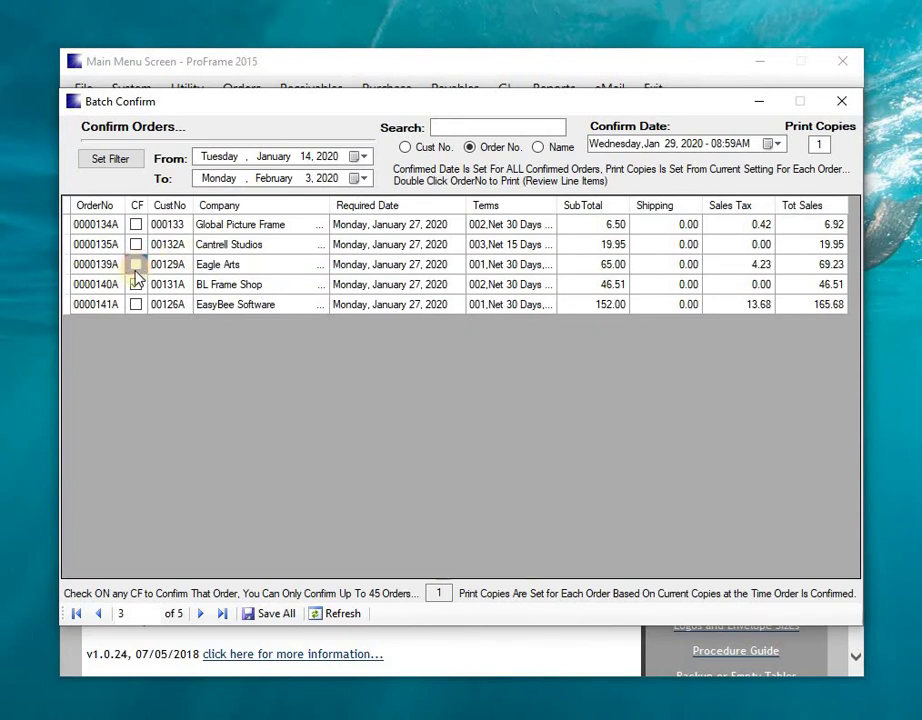
{"action": "left_click", "coordinate": [838, 103]}
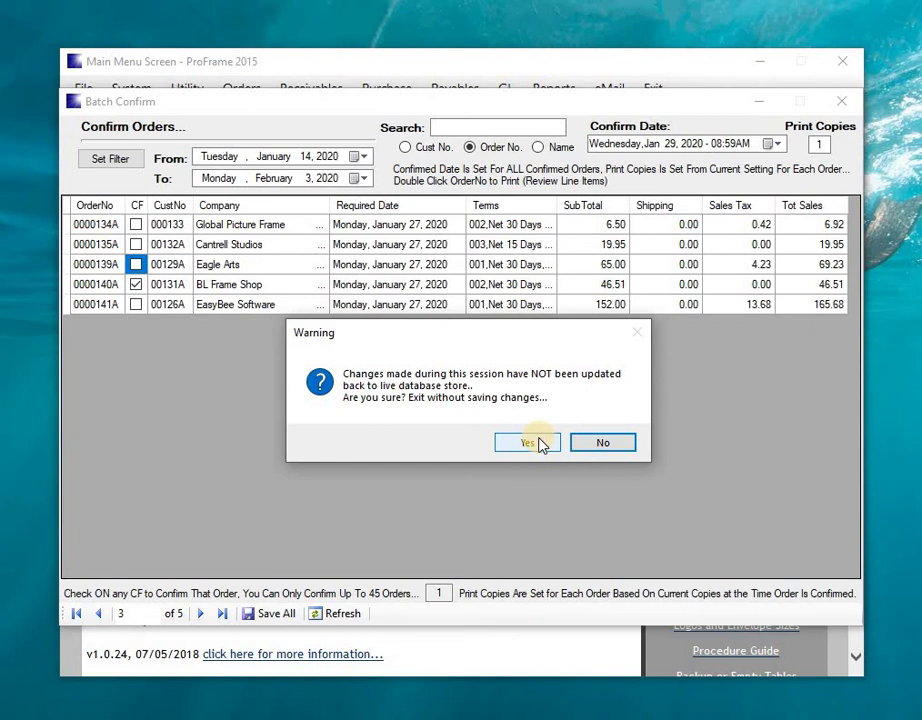
{"action": "left_click", "coordinate": [539, 443]}
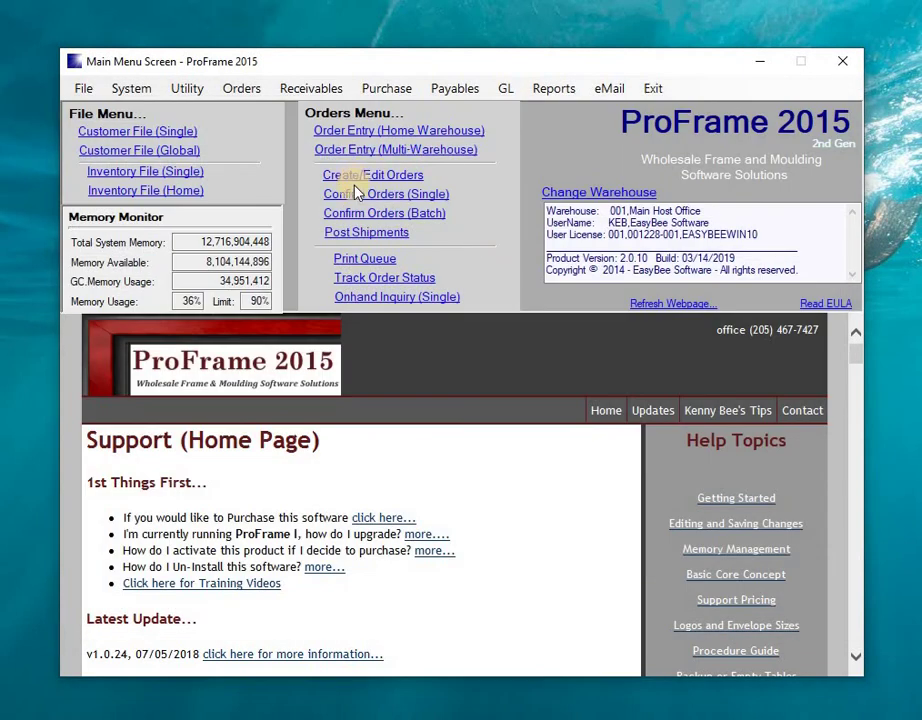
- In Confirm Orders (Single), search open orders and open the Eagle Arts order
{"action": "left_click", "coordinate": [369, 198]}
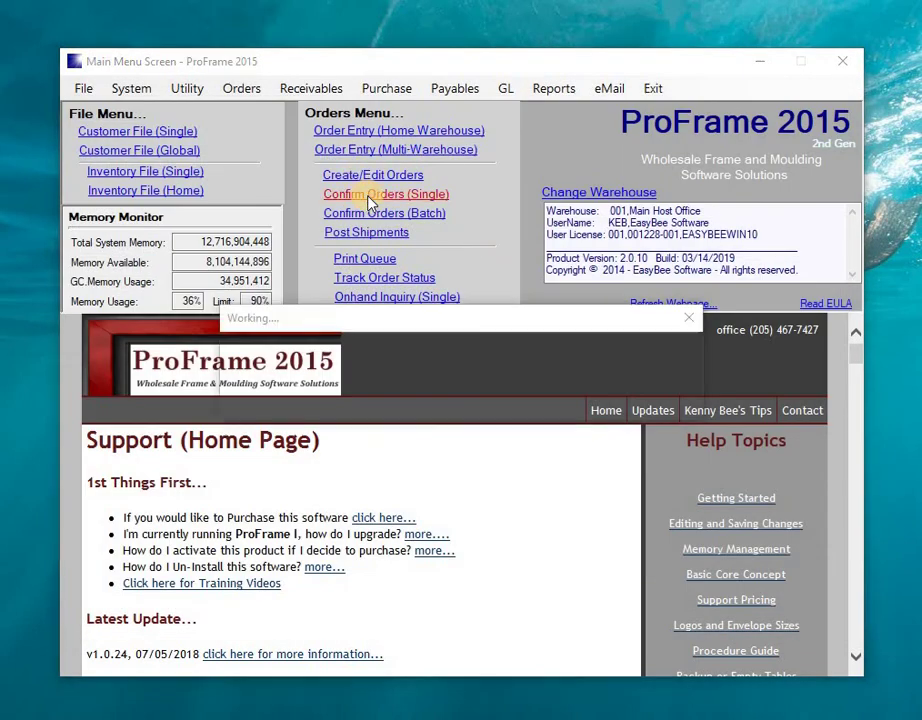
{"action": "type", "text": "1"}
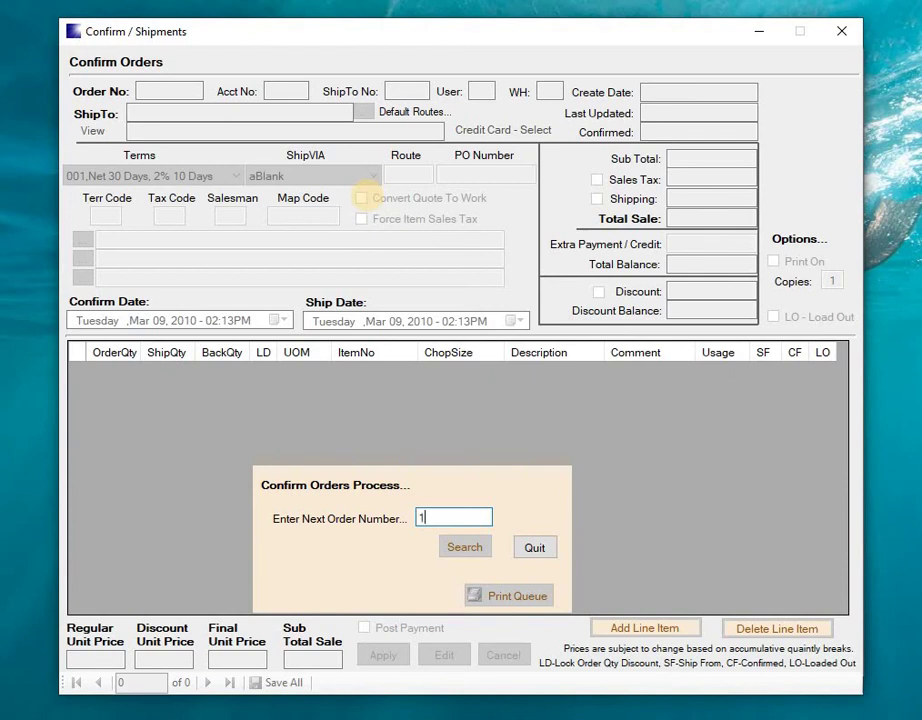
{"action": "key", "text": "Tab"}
{"action": "key", "text": "Return"}
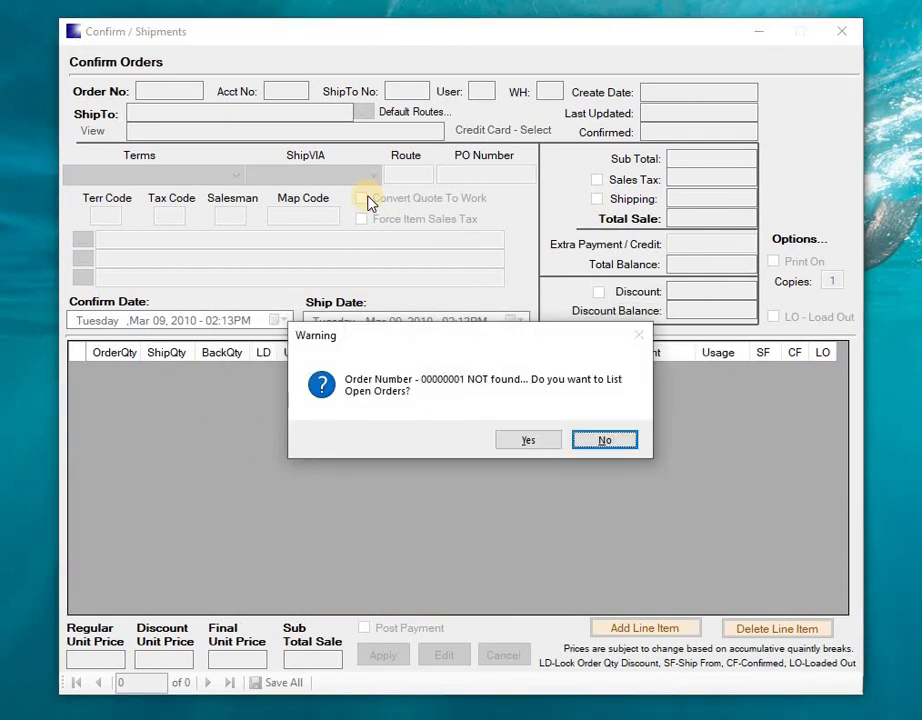
{"action": "key", "text": "Return"}
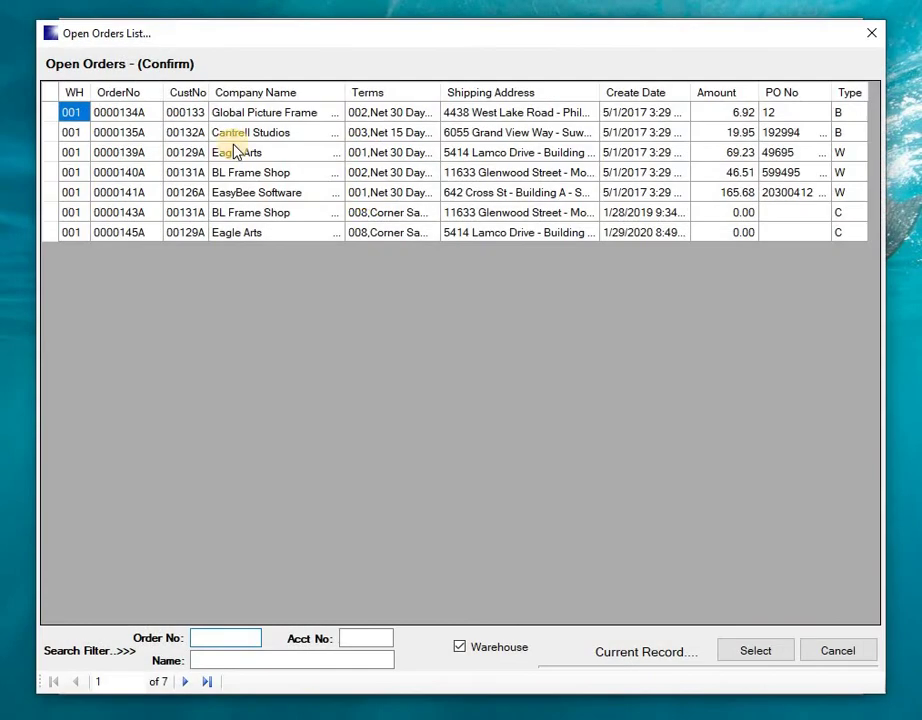
{"action": "left_click", "coordinate": [50, 153]}
{"action": "double_click", "coordinate": [52, 157]}
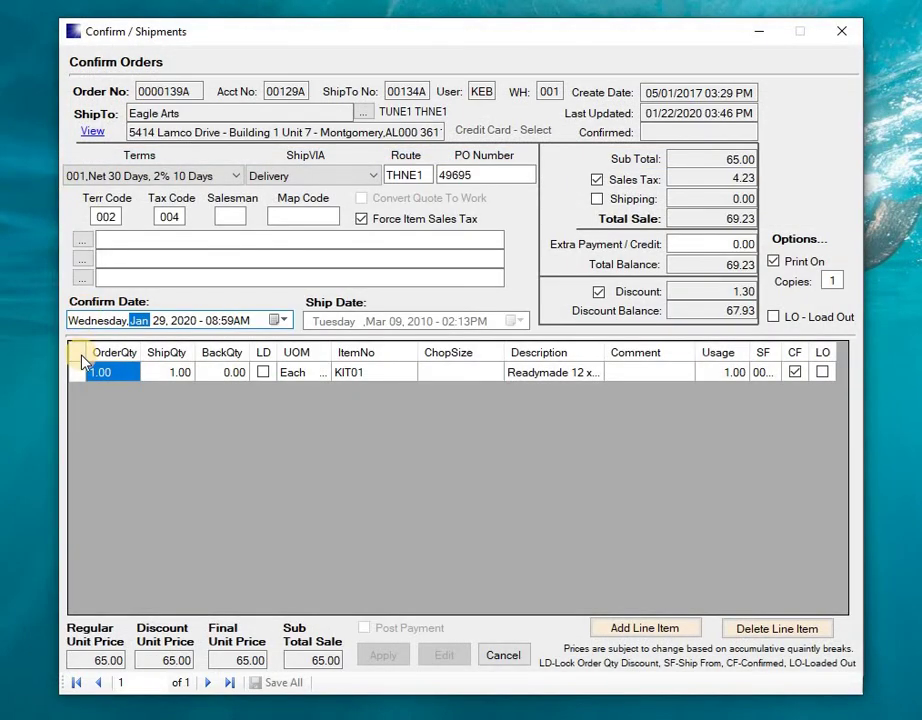
- Set the line's ship quantity to 5, dismiss the error, and cancel the order changes
{"action": "left_click", "coordinate": [118, 375]}
{"action": "left_click", "coordinate": [155, 376]}
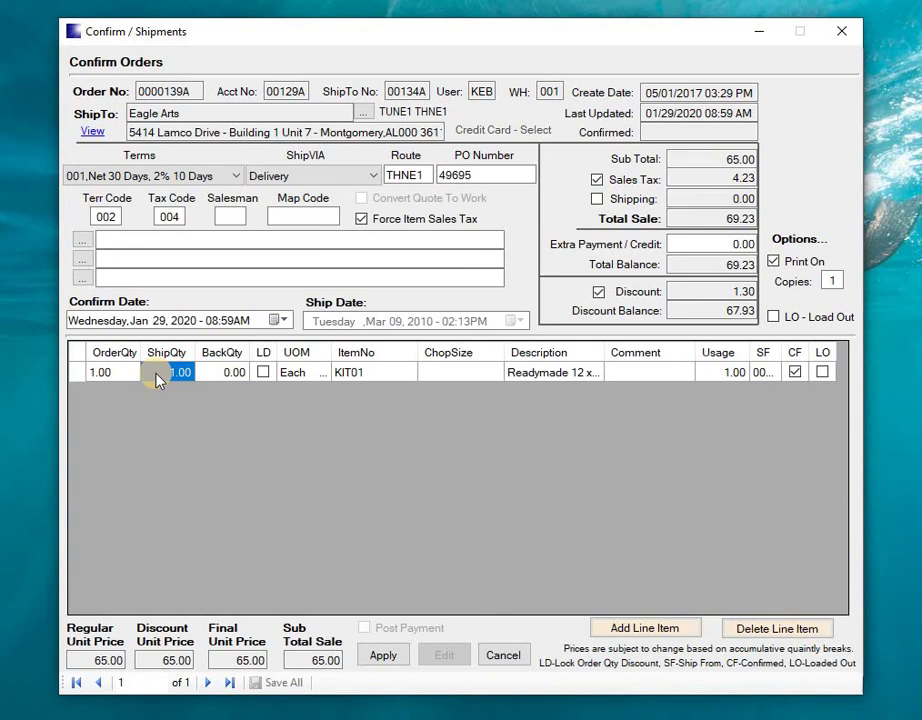
{"action": "type", "text": "5"}
{"action": "key", "text": "Return"}
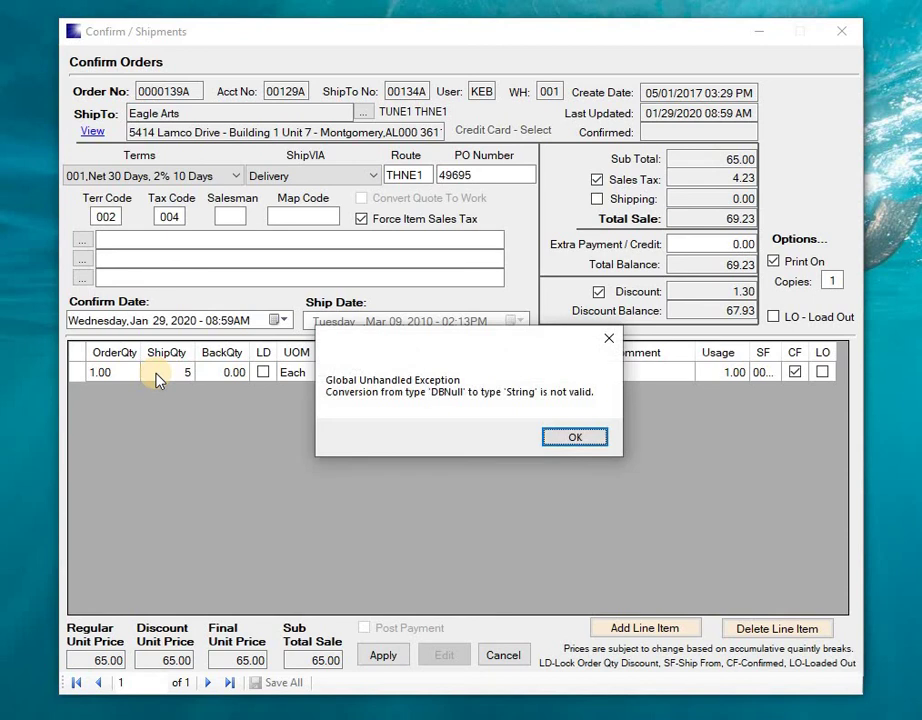
{"action": "key", "text": "Return"}
{"action": "key", "text": "Tab"}
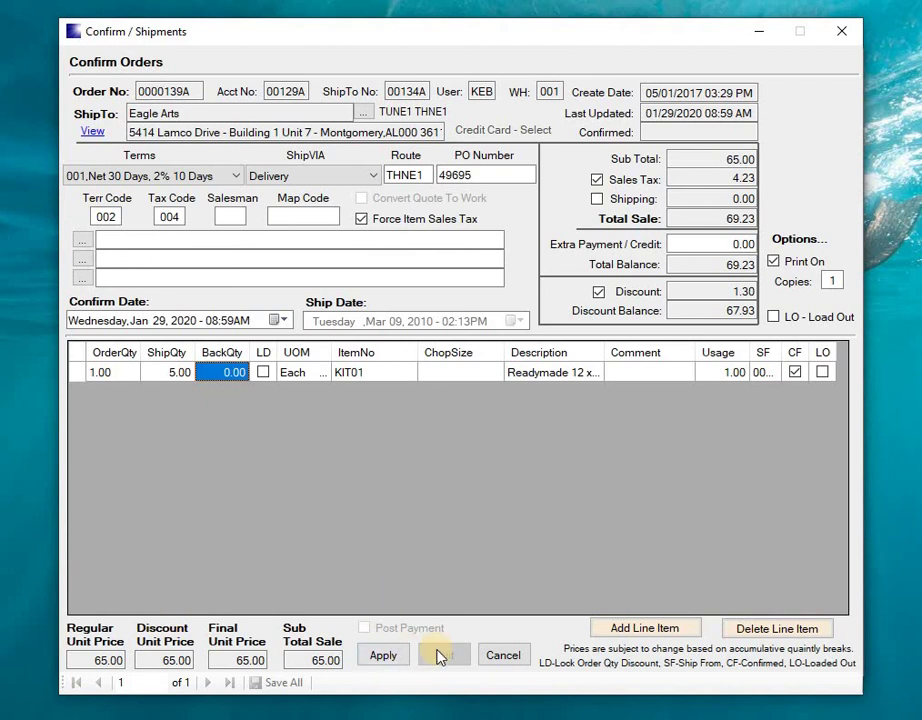
{"action": "left_click", "coordinate": [501, 657]}
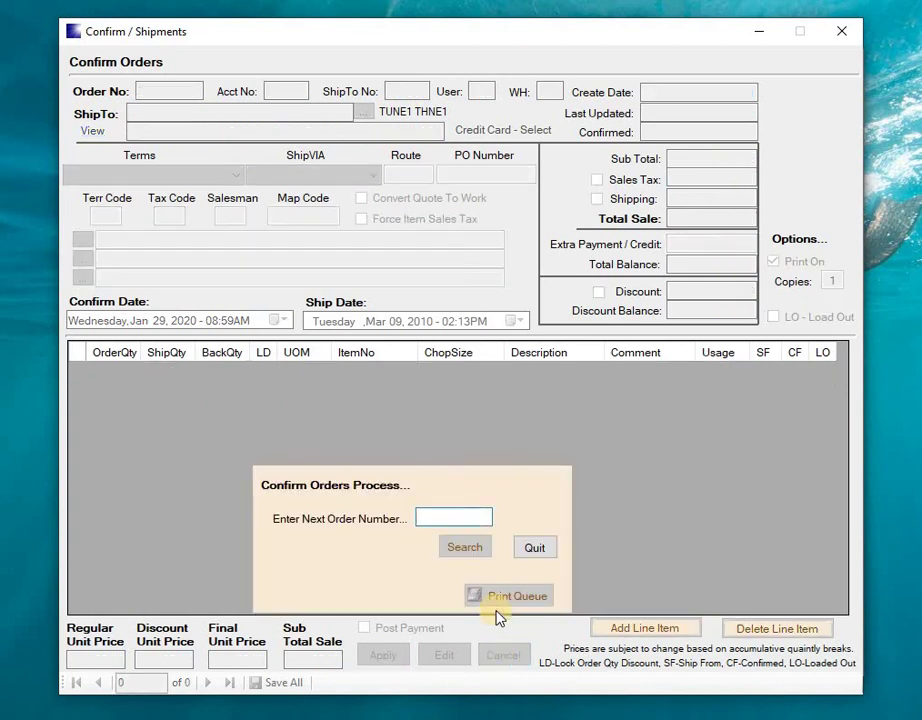
- Search open orders again and open the EasyBee Software order
{"action": "type", "text": "1"}
{"action": "key", "text": "Tab"}
{"action": "key", "text": "Return"}
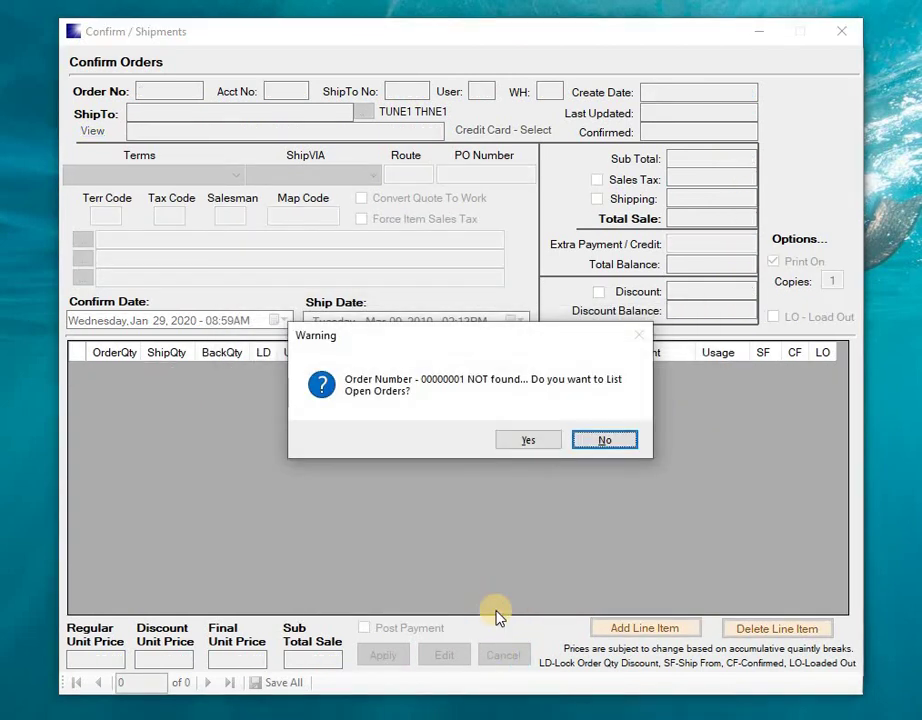
{"action": "key", "text": "y"}
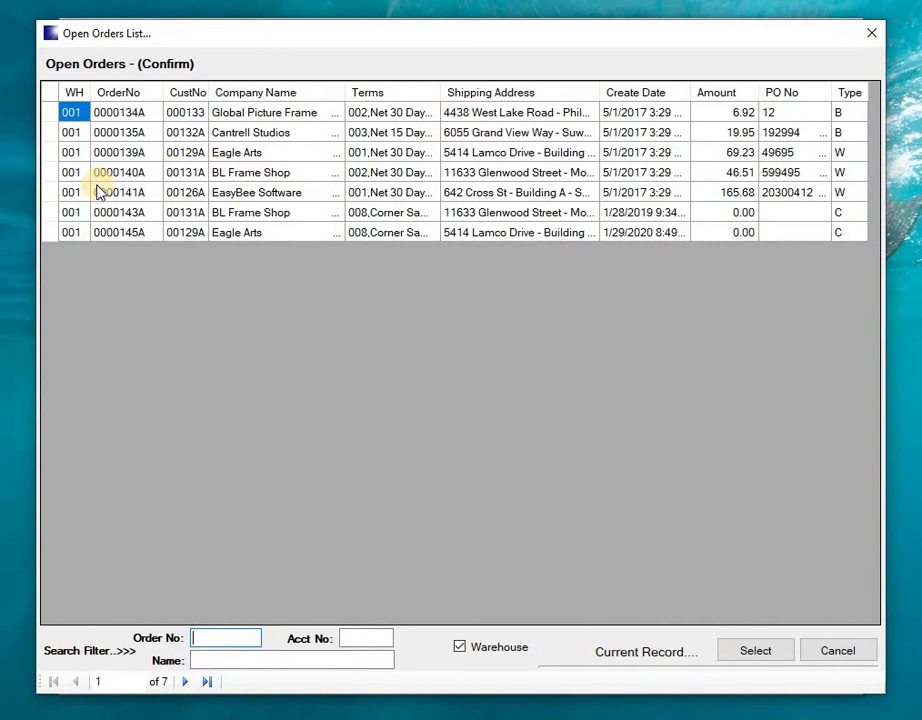
{"action": "double_click", "coordinate": [45, 191]}
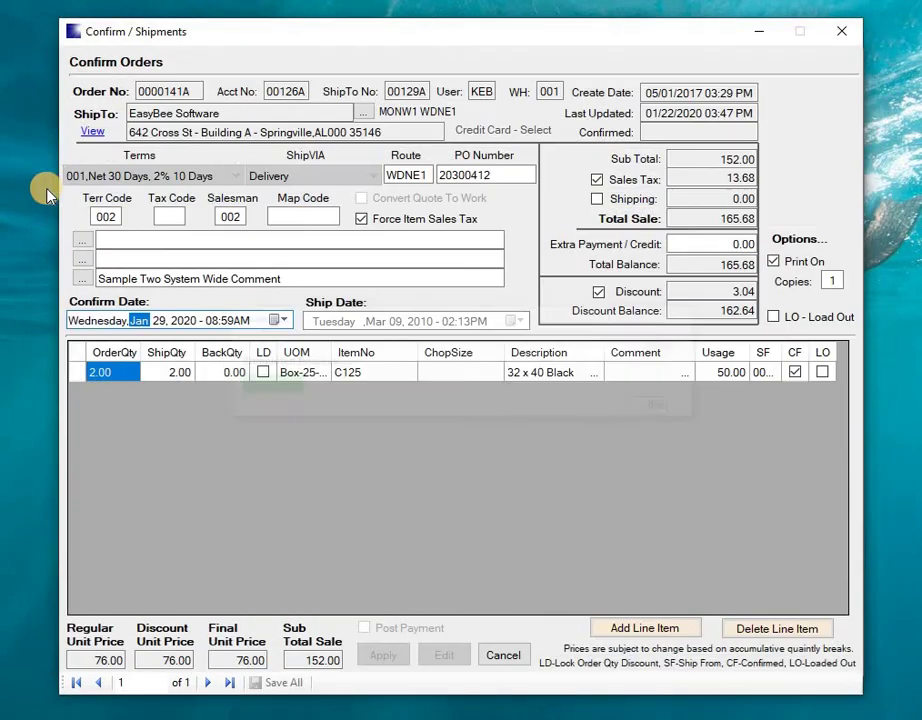
- Set the line's ship quantity to 1 and close the confirmation window
{"action": "left_click", "coordinate": [167, 378]}
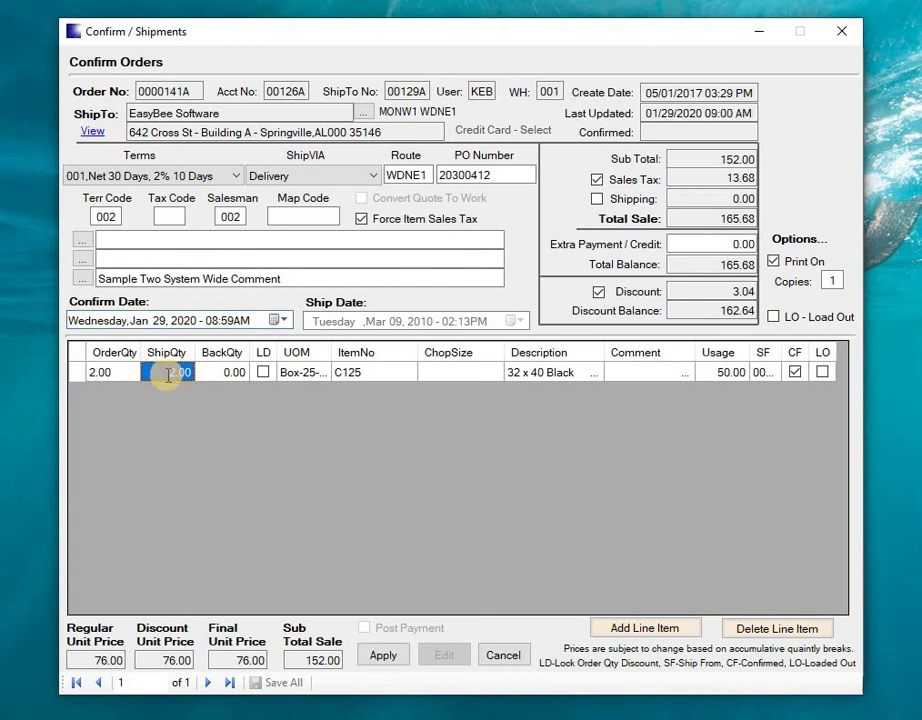
{"action": "type", "text": "1"}
{"action": "key", "text": "Tab"}
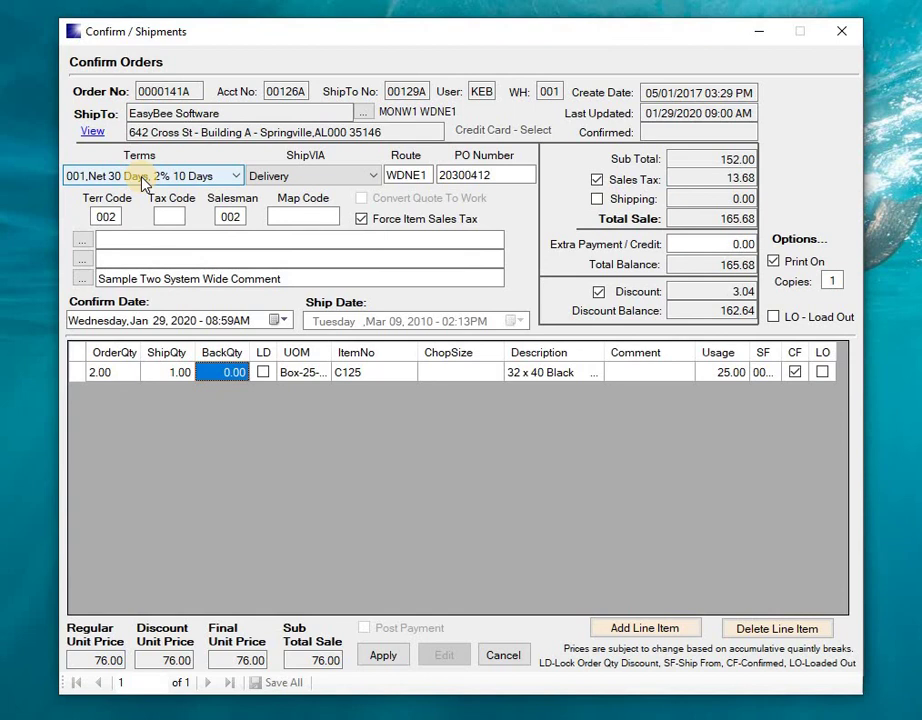
{"action": "left_click", "coordinate": [838, 37]}
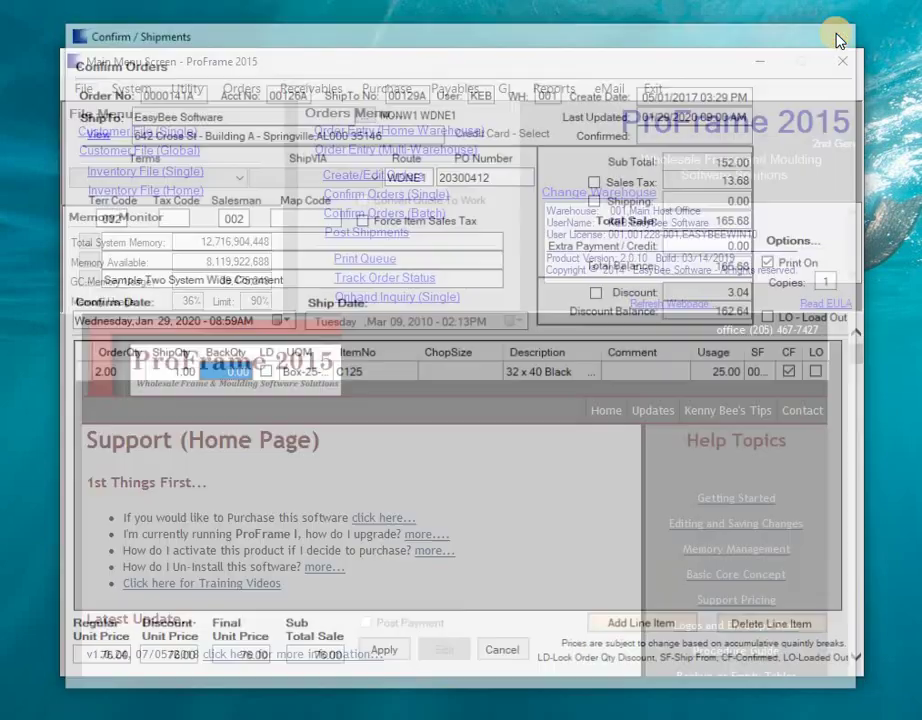